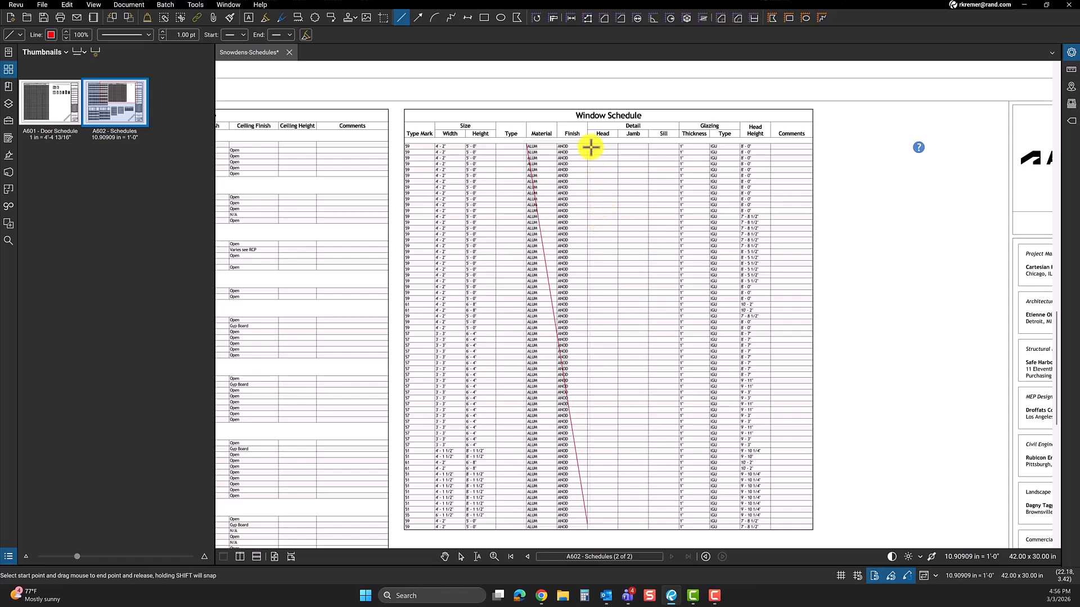
Step: Draw a second diagonal line across the Window Schedule's Material and Finish columns and undo both strike-out lines
drag(586, 143, 526, 534)
key(Escape)
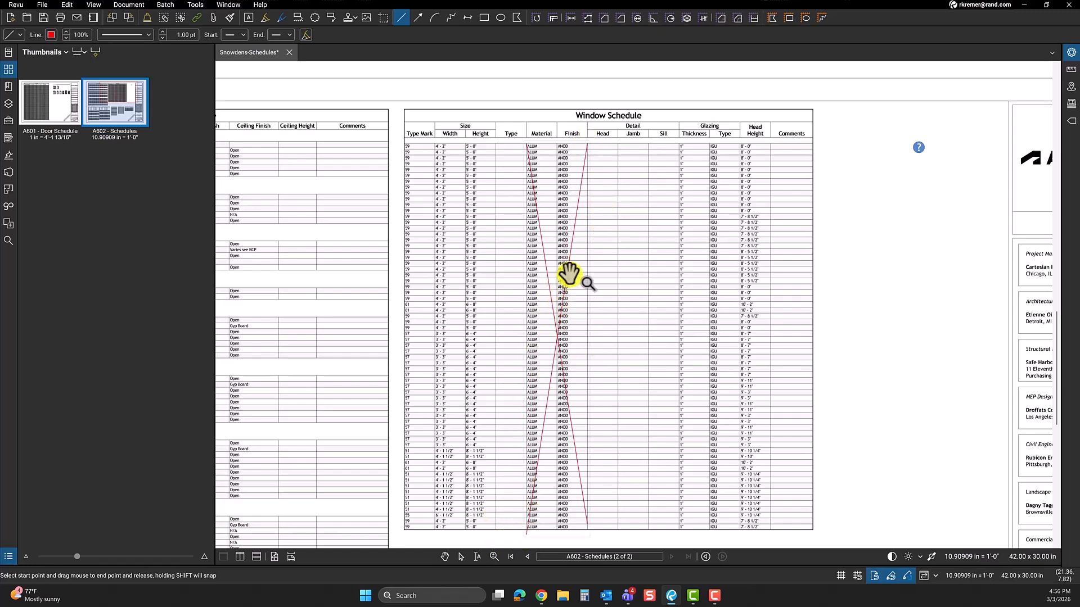
key(ctrl+z)
key(ctrl+z)
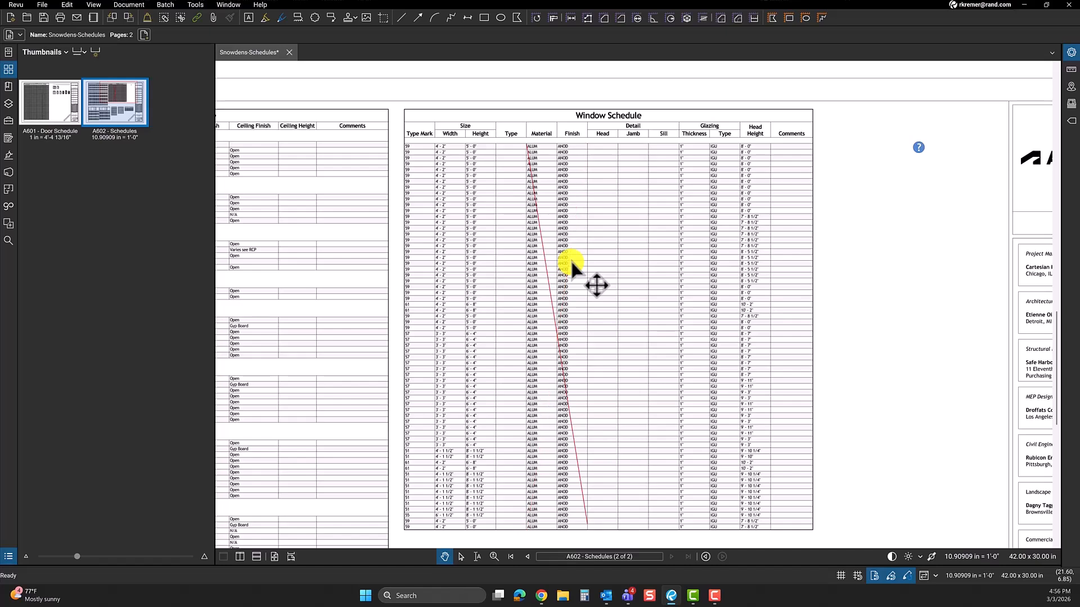
Step: Export the Window Schedule region of sheet A602 as an Excel workbook named Window Schedule in the Sample Schedule-PDF folder
click(41, 7)
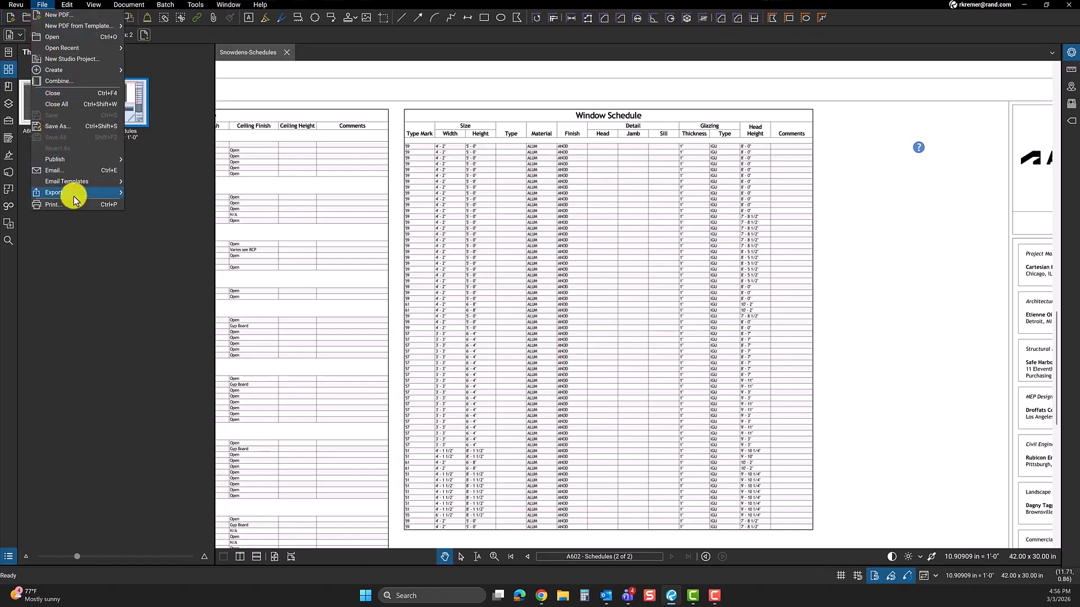
mouse_move(73, 196)
mouse_move(171, 309)
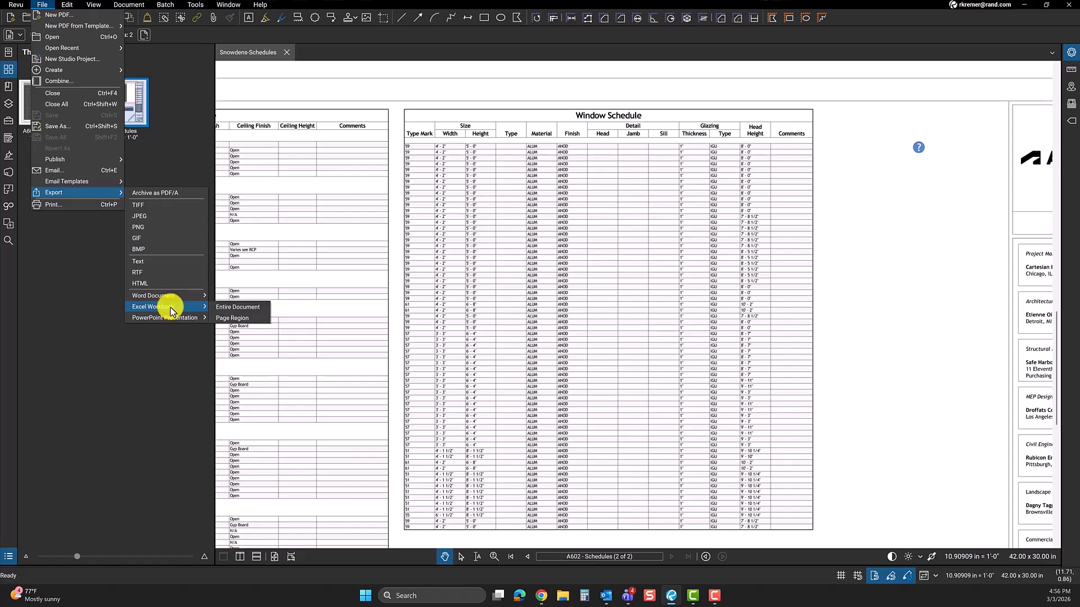
click(233, 318)
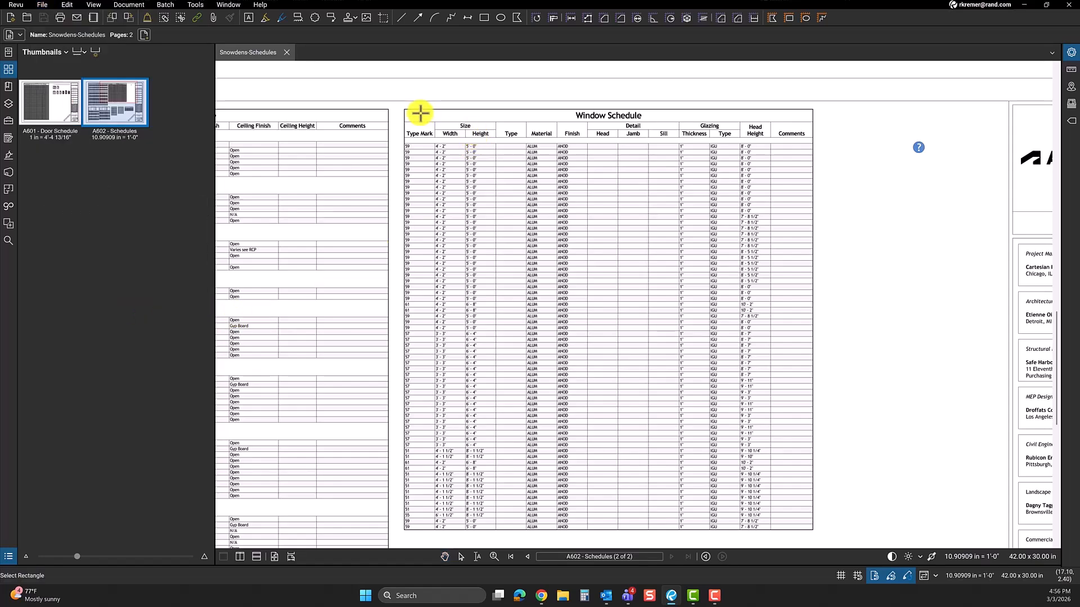
scroll(416, 111, down, 3)
drag(407, 108, 653, 361)
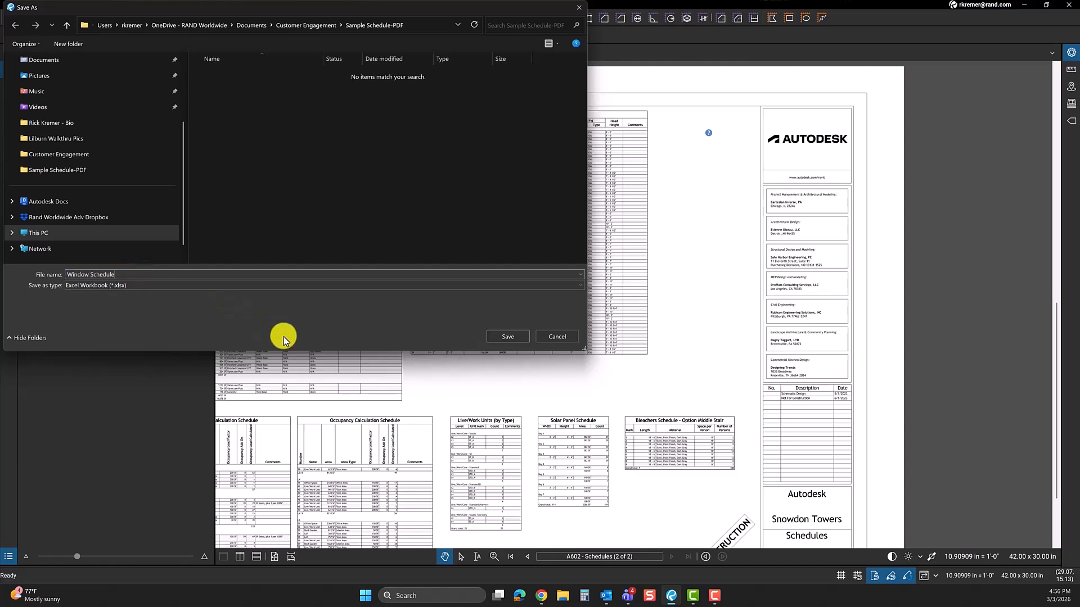
click(505, 337)
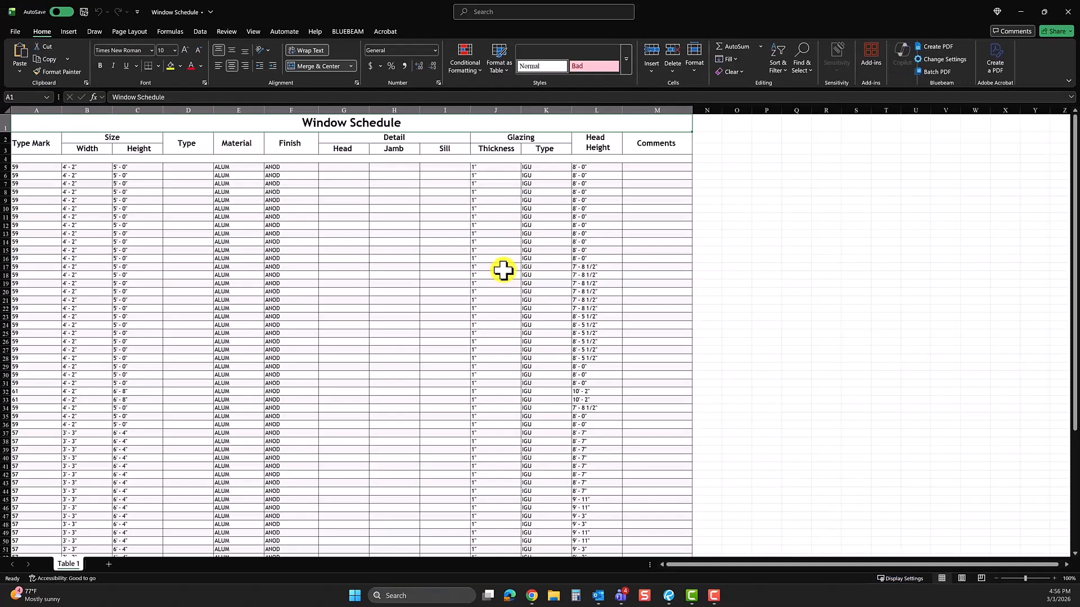
Step: In the exported Excel workbook, replace every ALUM entry in the Material column with HM
click(233, 167)
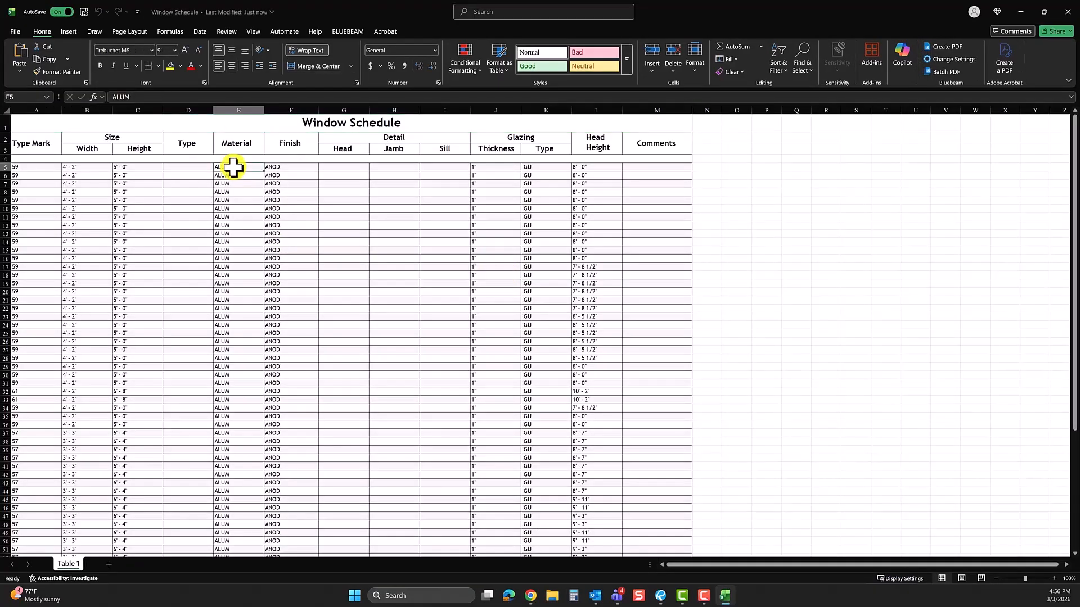
click(286, 170)
click(252, 170)
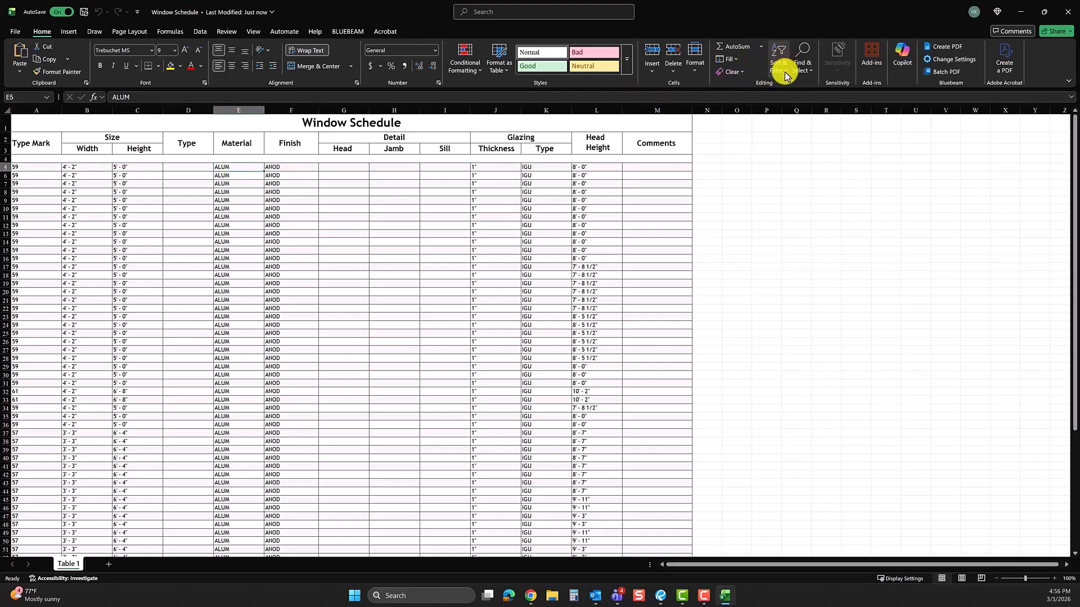
click(801, 65)
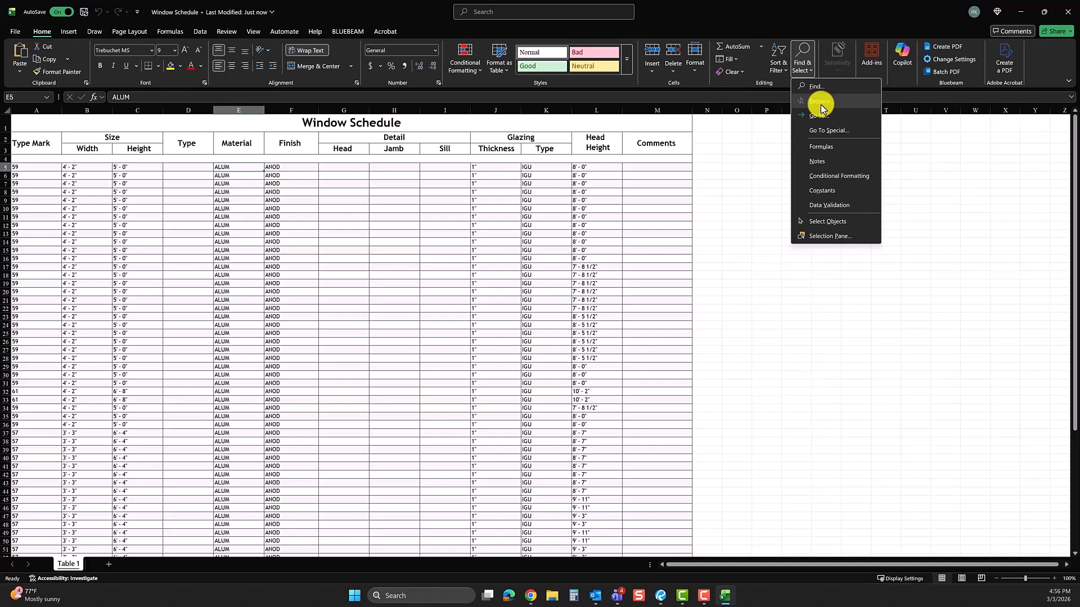
click(821, 103)
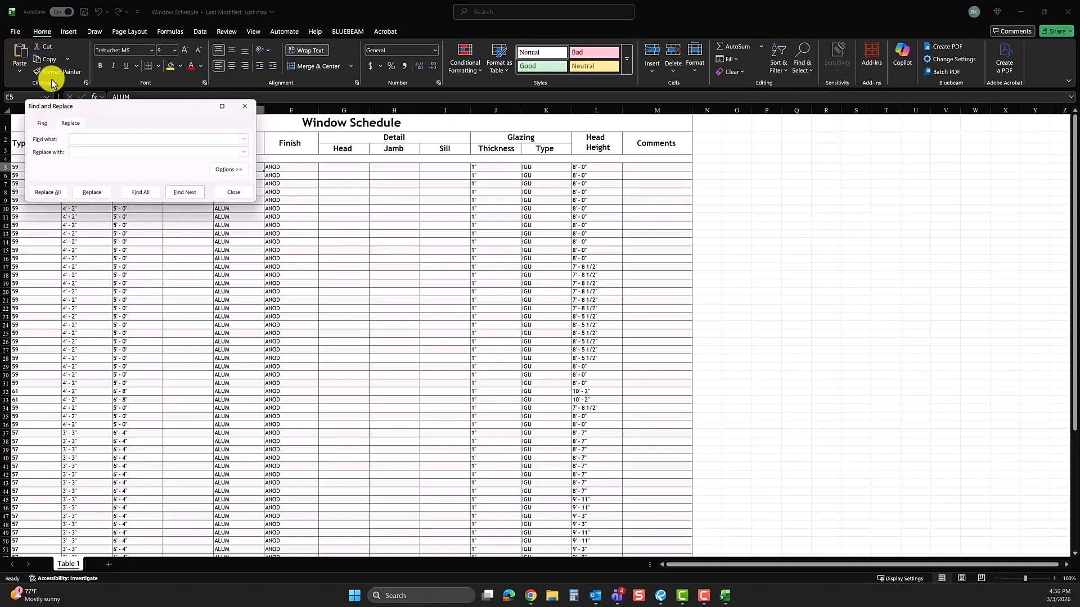
drag(129, 107, 380, 167)
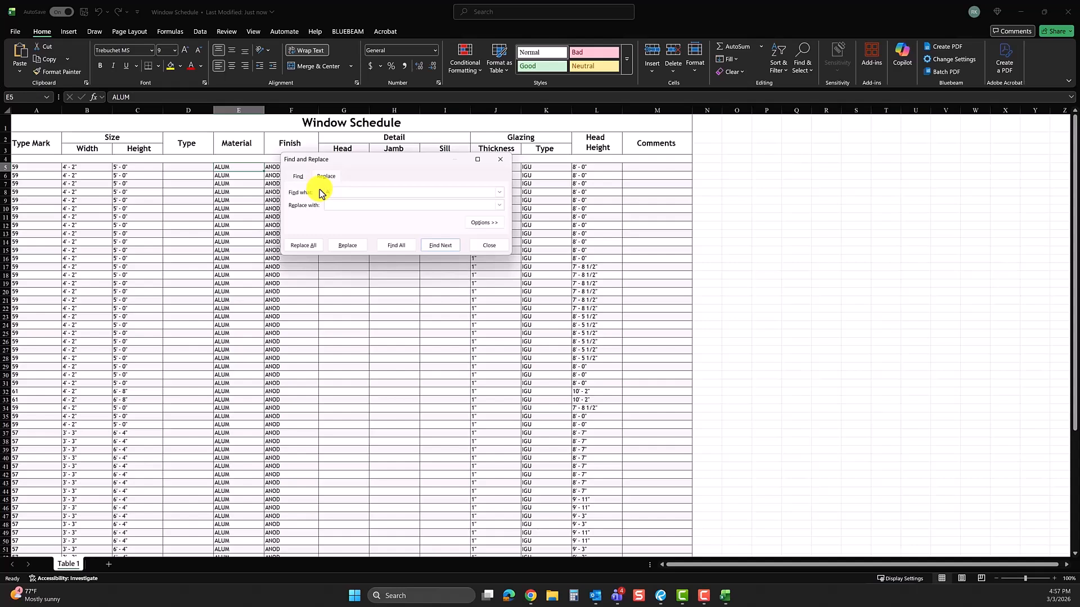
click(331, 207)
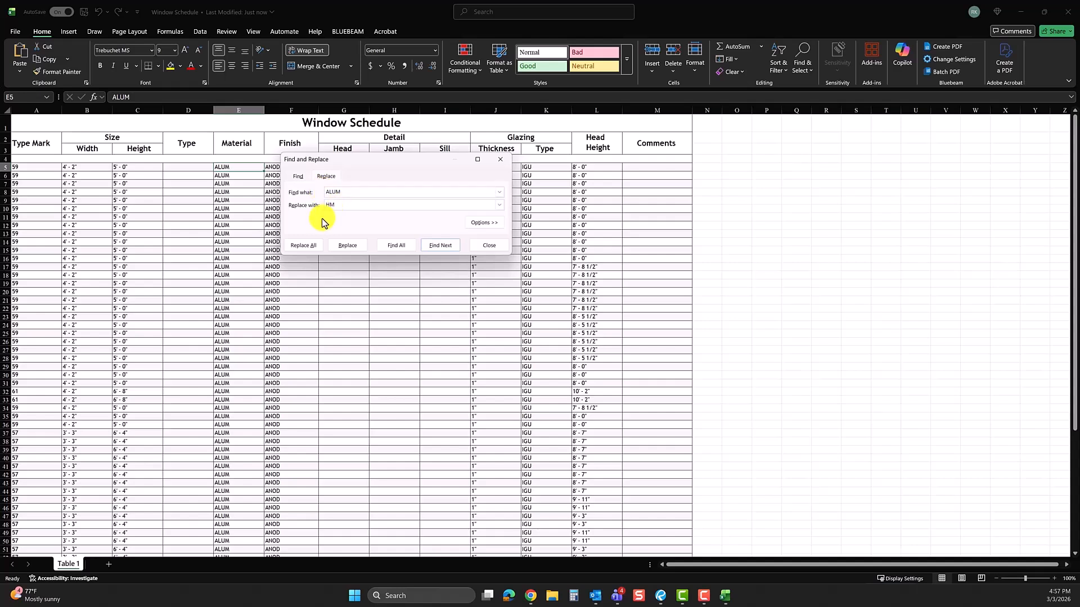
click(315, 246)
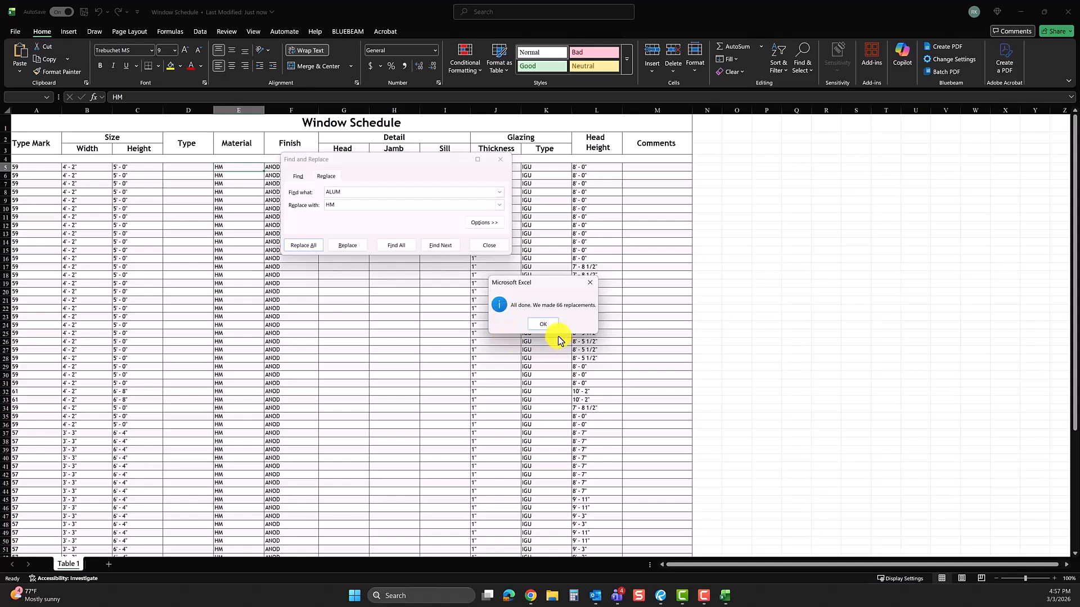
click(543, 324)
Step: Replace every ANOD entry in the Finish column with PT-5 and close Find and Replace
drag(370, 161, 353, 192)
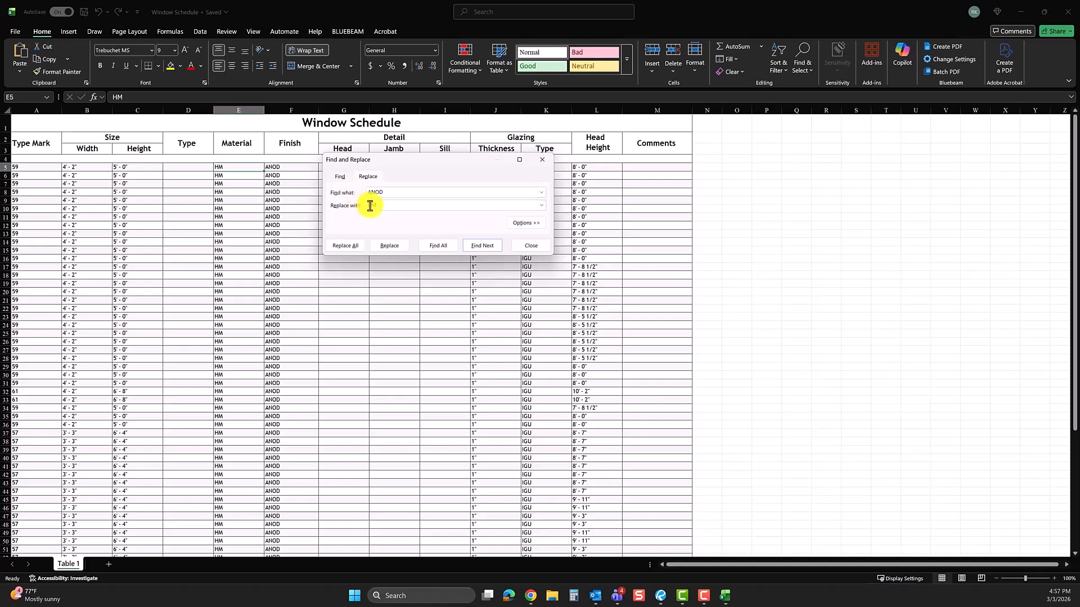
drag(391, 206, 355, 205)
click(350, 246)
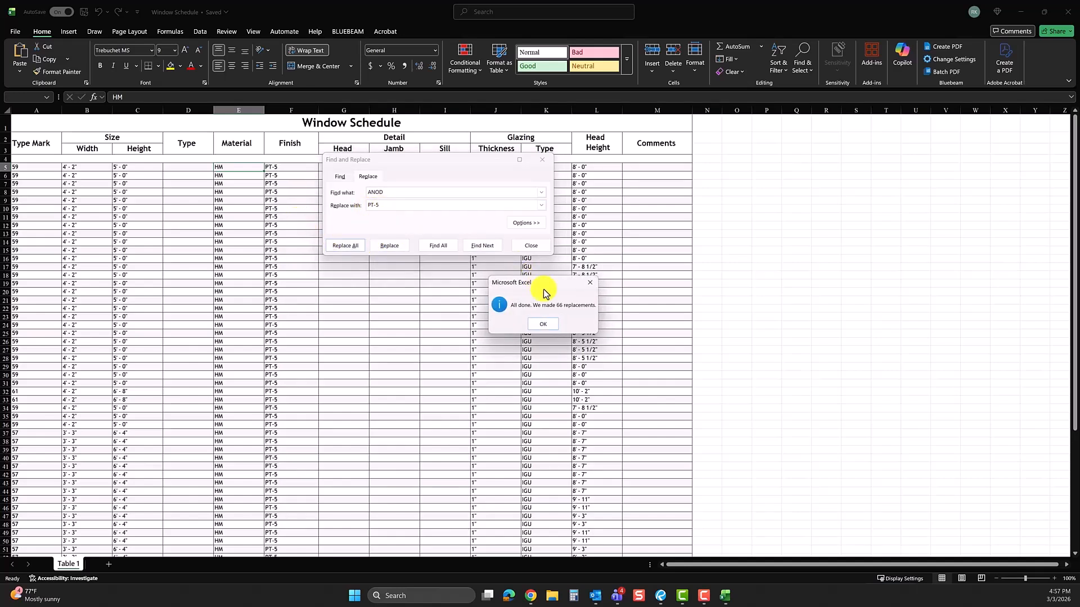
click(550, 325)
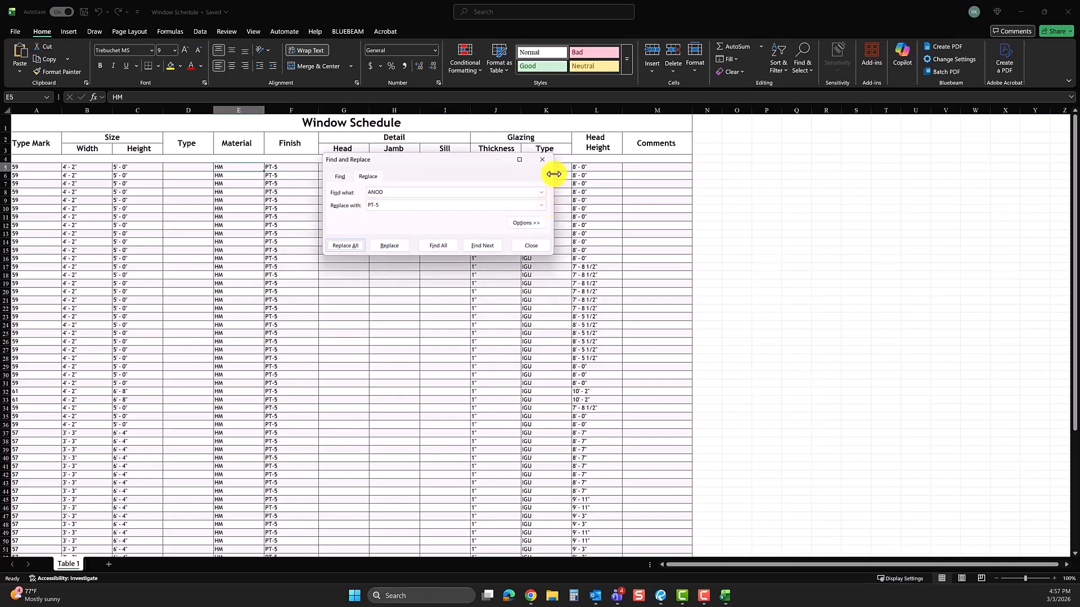
click(542, 159)
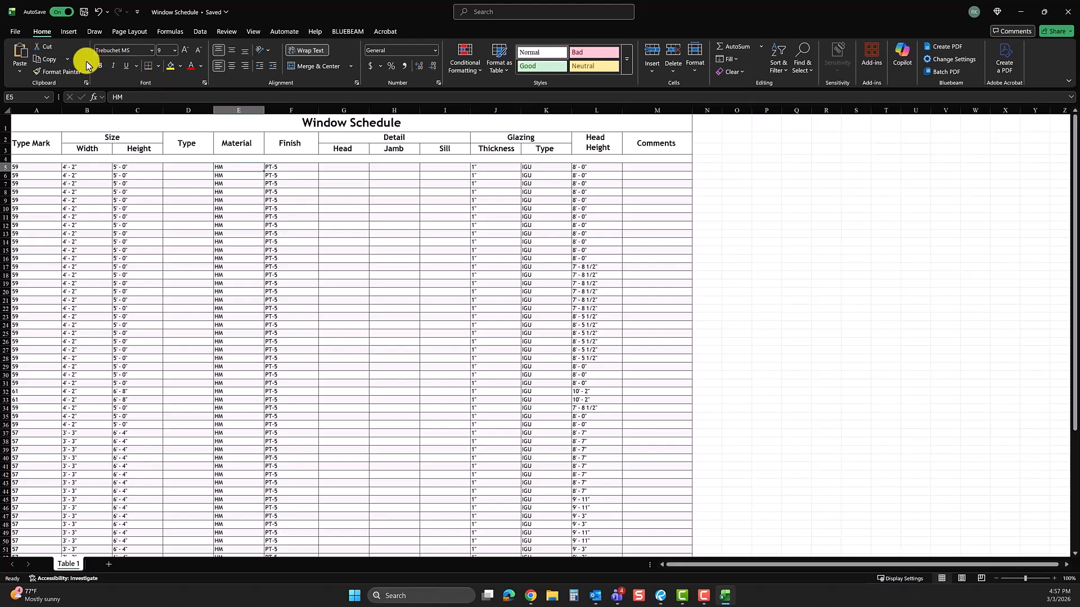
Step: Set the font of the first empty Head detail cell, G5, to Tahoma
click(337, 169)
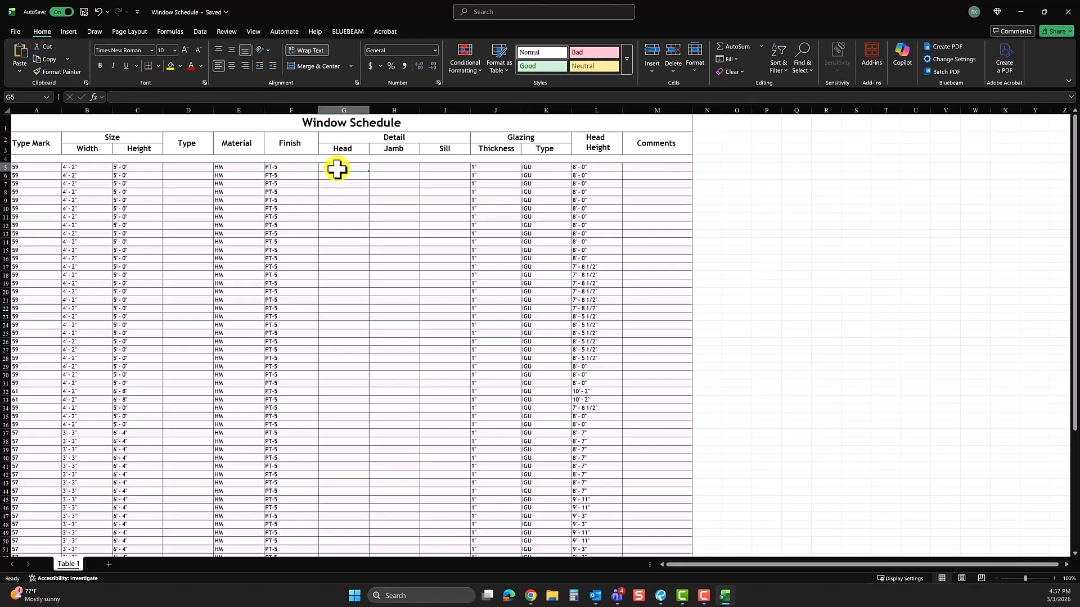
click(151, 52)
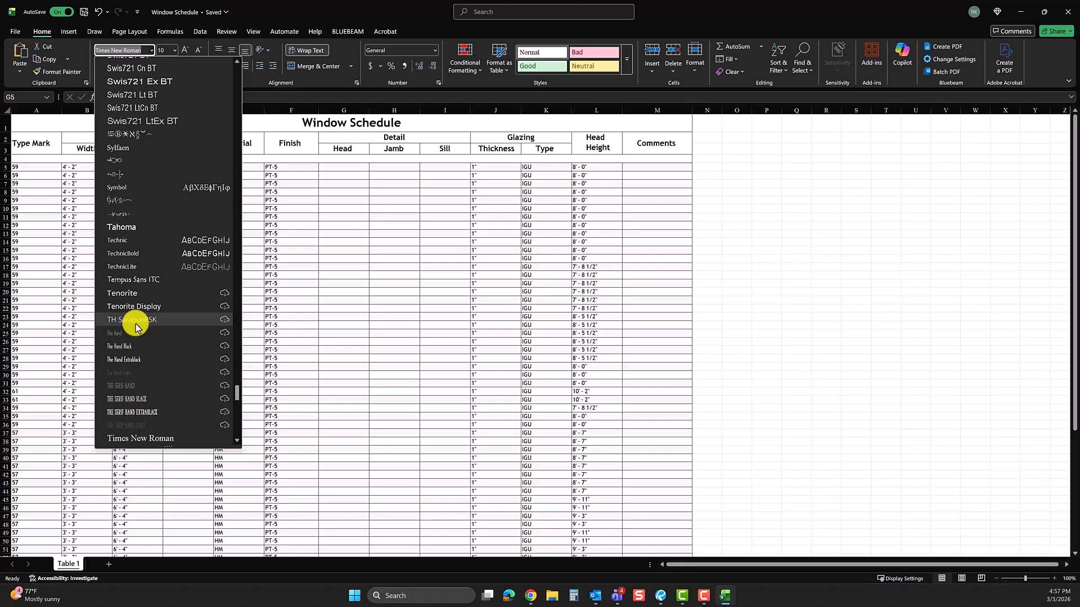
click(121, 226)
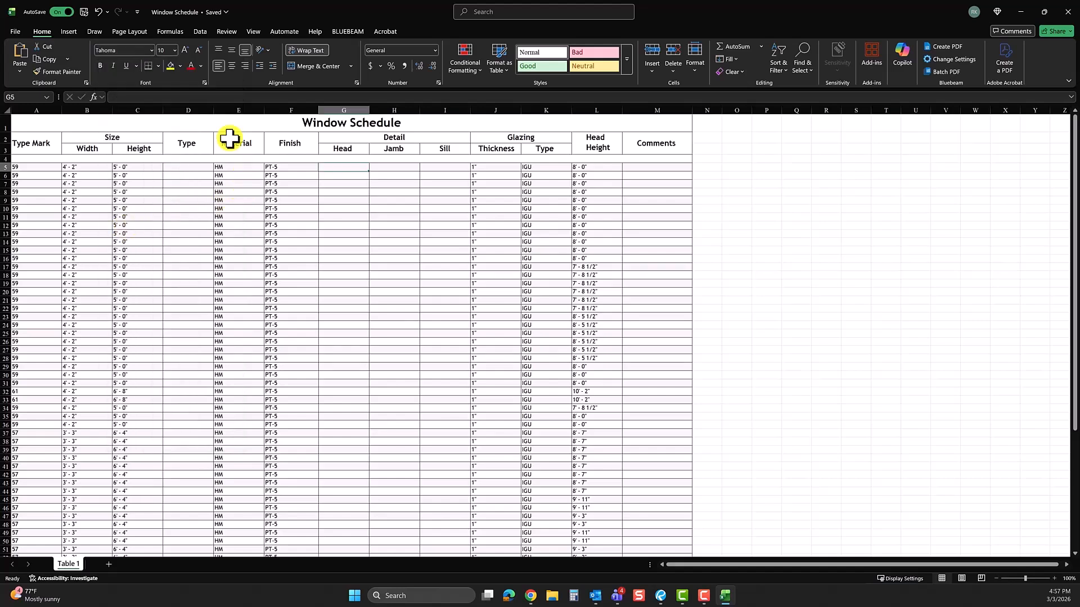
click(198, 50)
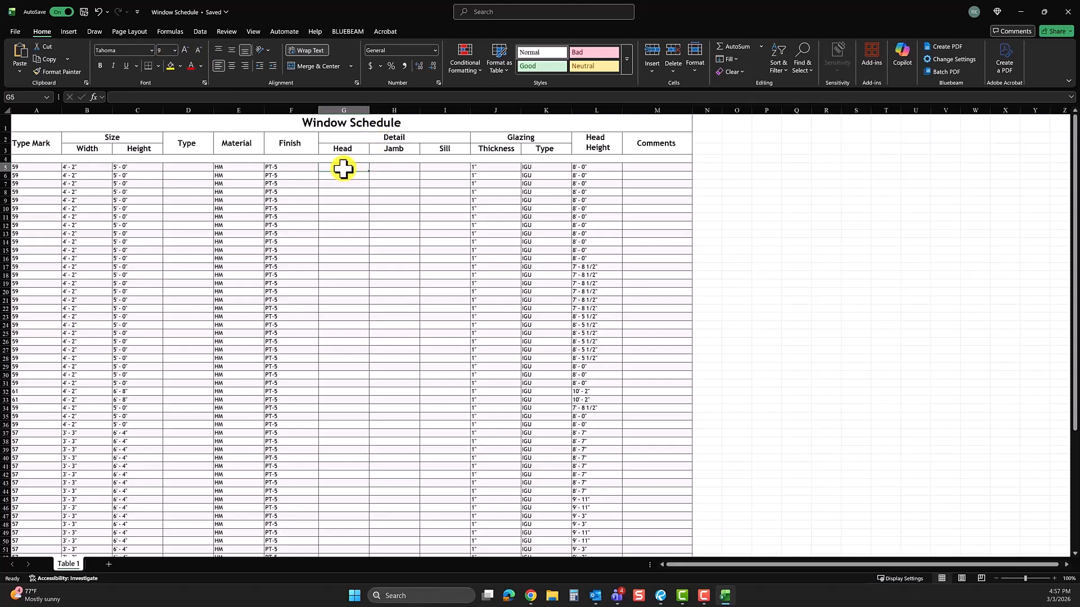
Step: Enter 2/A-212 in the first Head cell, G5, and autofill it across the Jamb and Sill cells of that row
text(2/A-212)
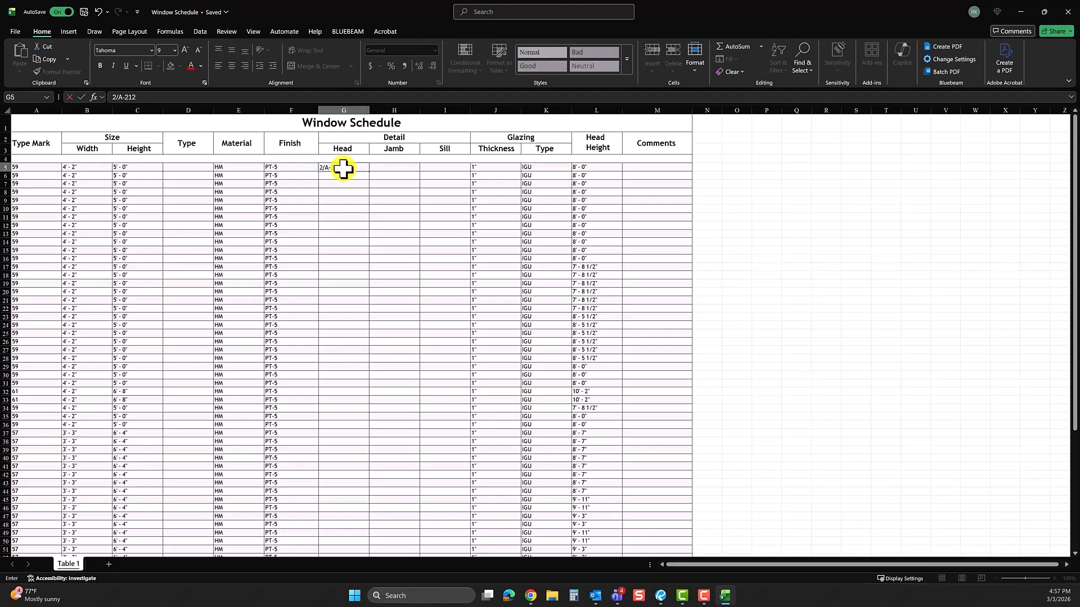
click(347, 200)
click(345, 168)
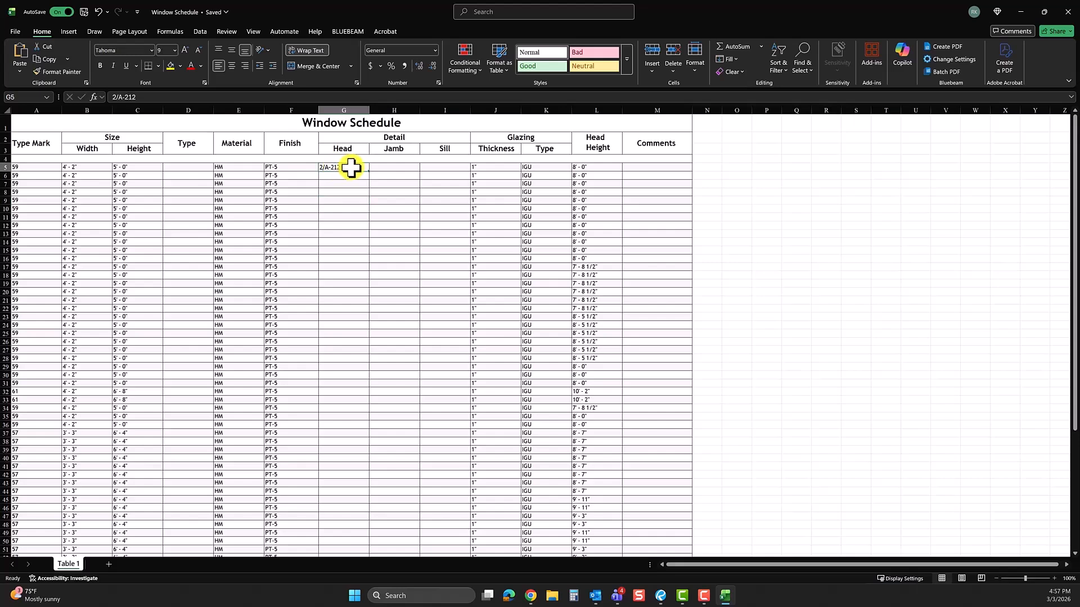
drag(369, 172, 458, 173)
click(432, 230)
Step: Change the first row's Jamb reference to 3/A-213 and its Sill reference to 4/A-214
click(380, 167)
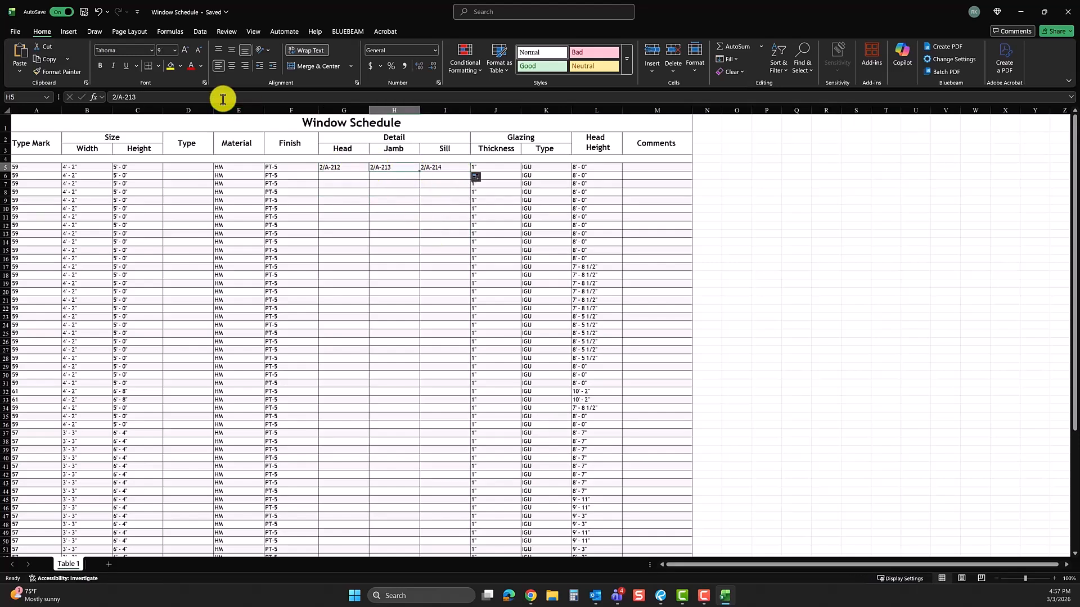
click(116, 98)
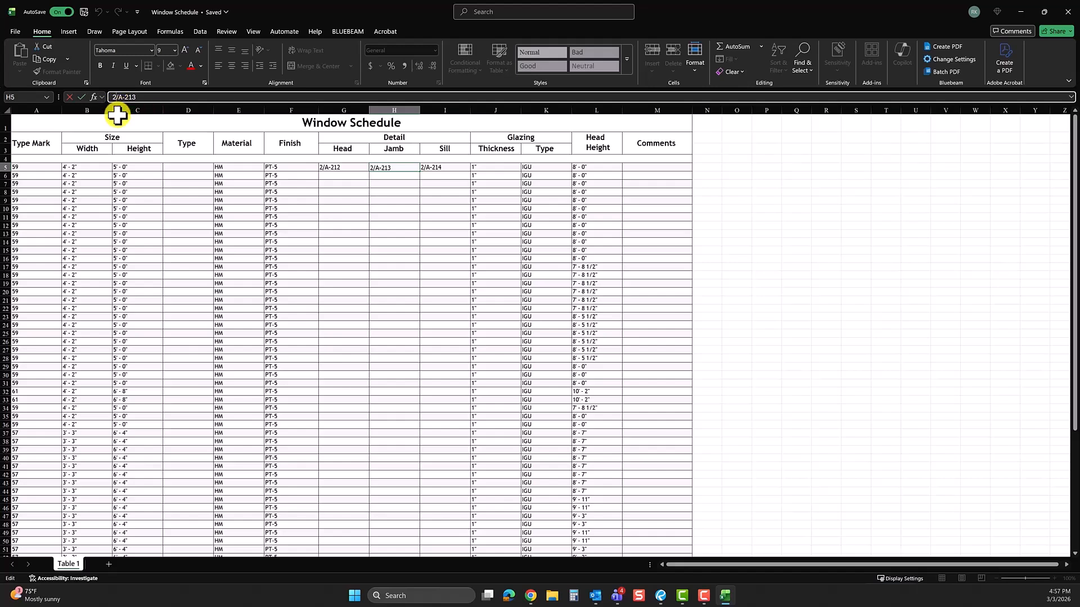
click(403, 169)
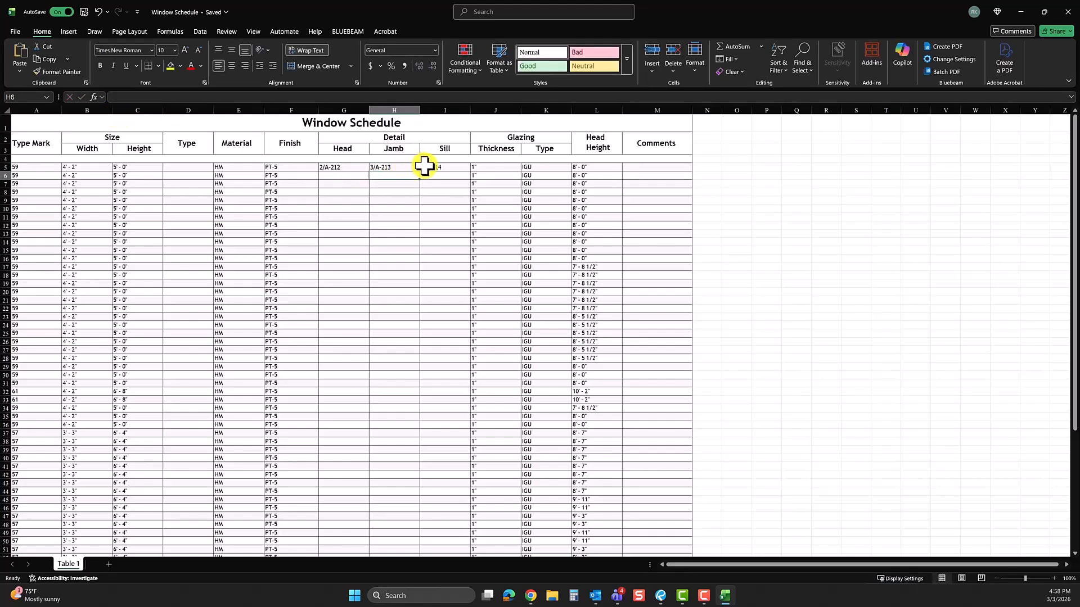
click(425, 168)
click(116, 97)
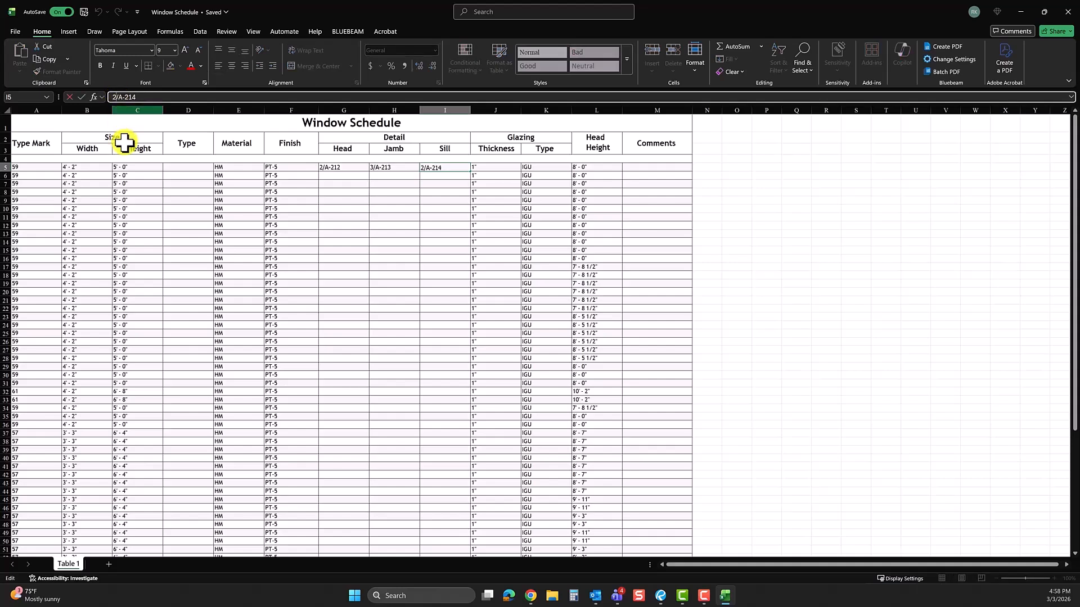
click(176, 212)
Step: Autofill the Head, Jamb and Sill references from row 5 down to the schedule's last row
click(342, 168)
drag(343, 169, 457, 166)
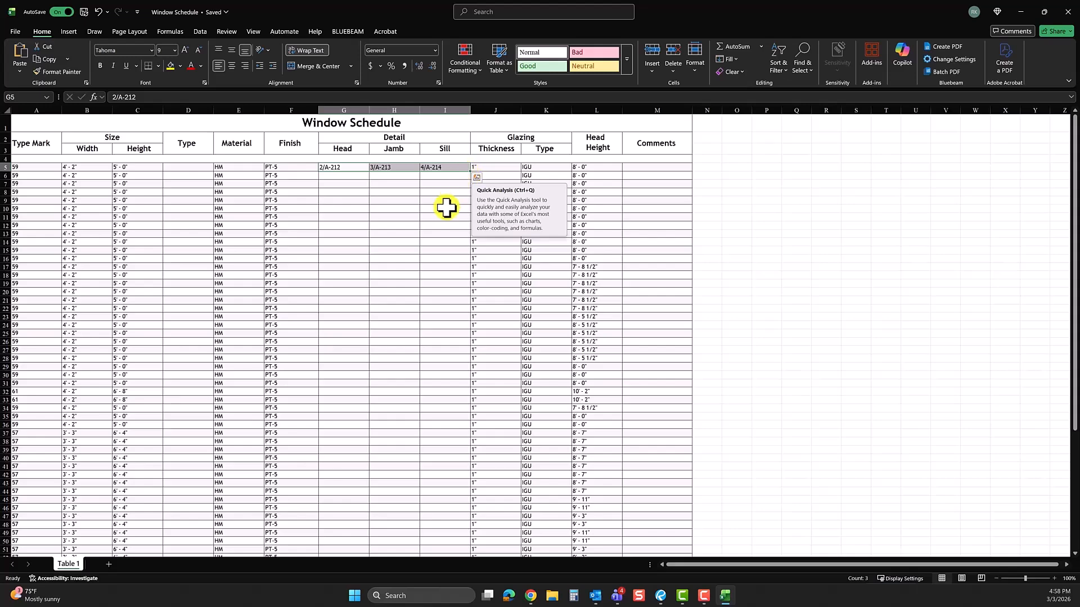
ctrl+scroll(440, 212, down, 2)
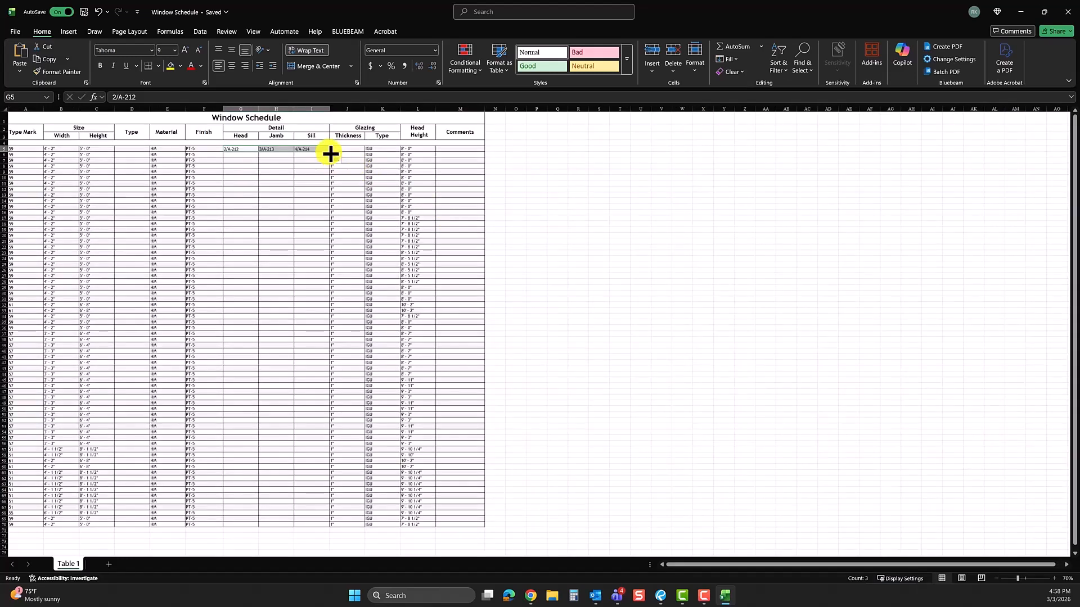
drag(330, 153, 321, 526)
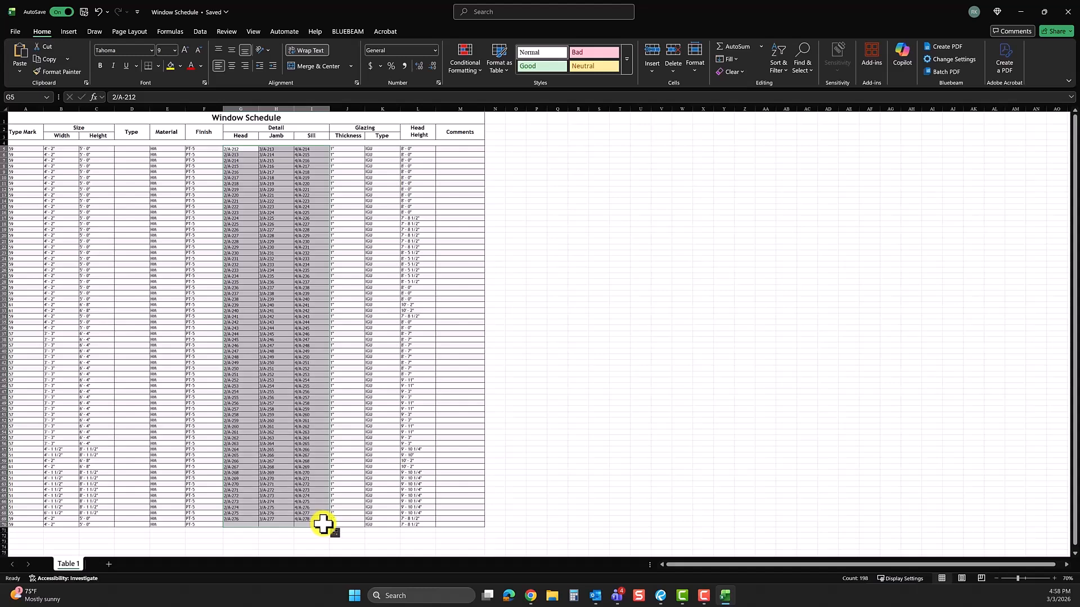
click(274, 334)
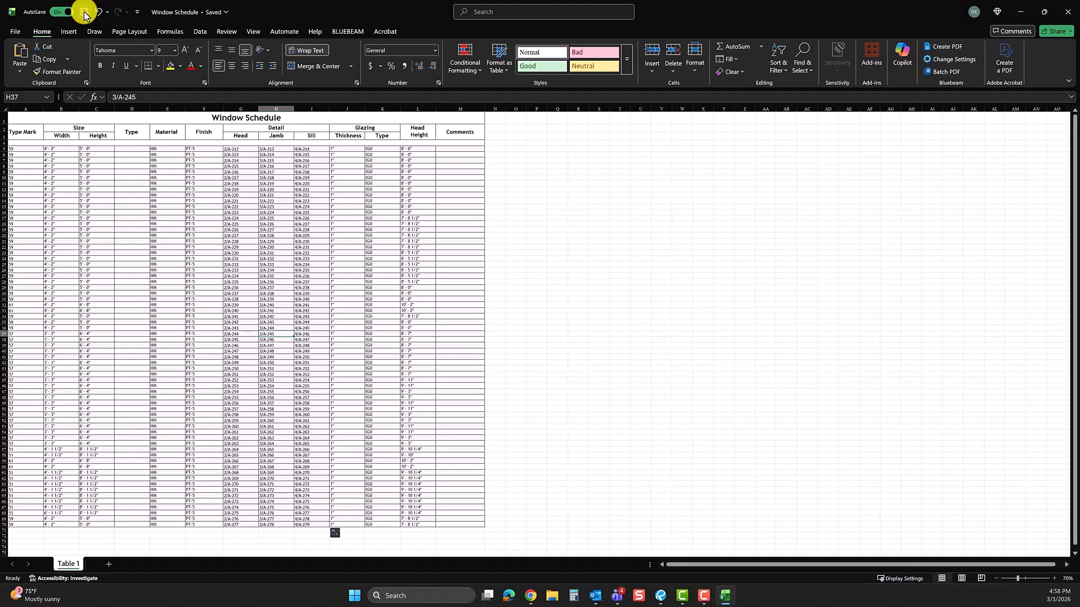
Step: Select the whole window schedule table and choose Bluebeam PDF as the printer for the sheet
click(16, 32)
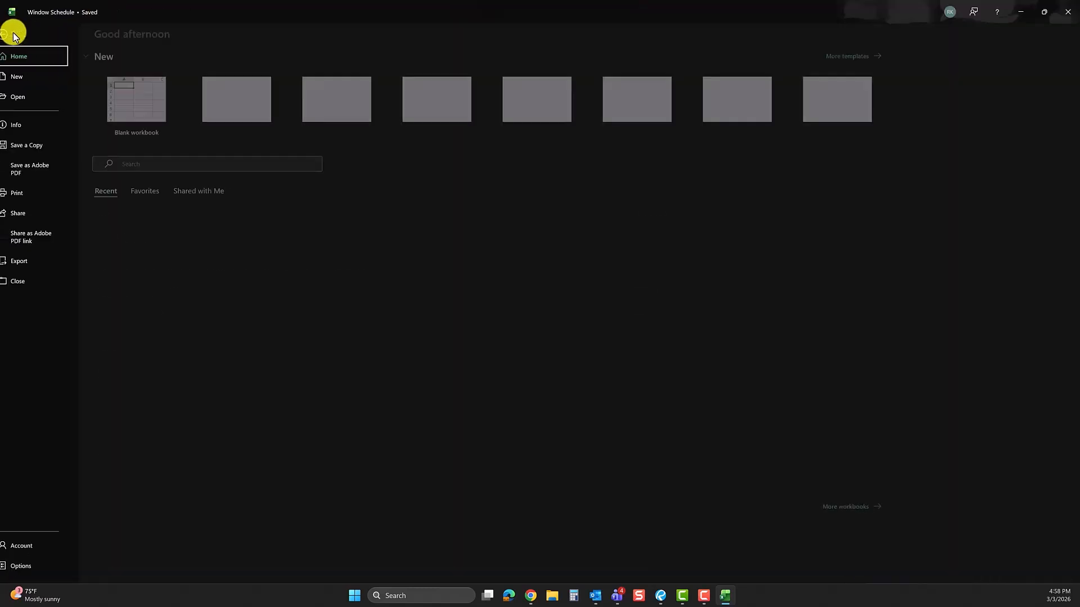
click(13, 35)
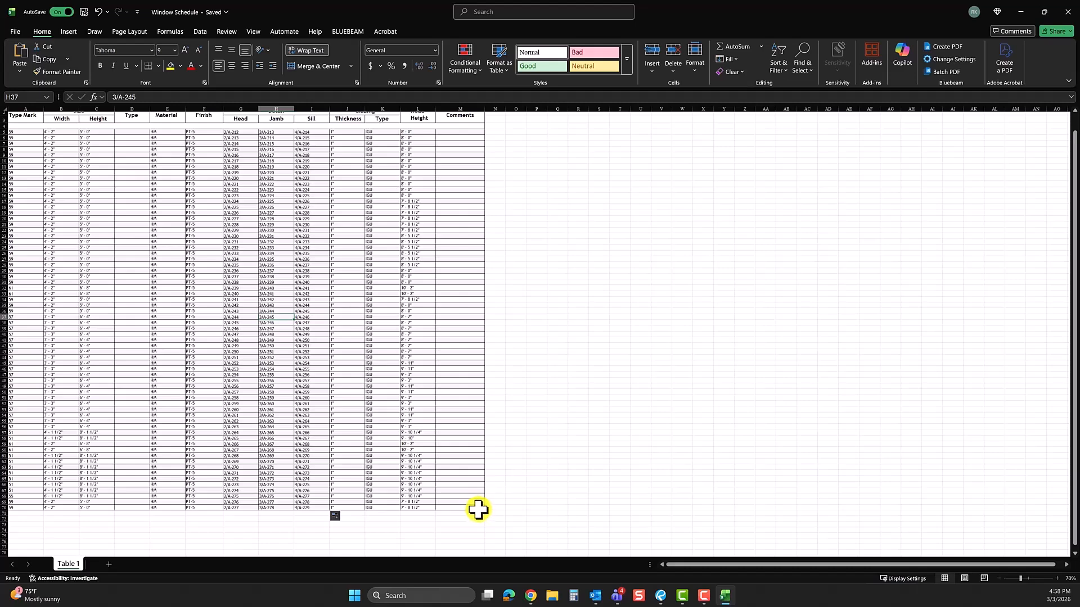
drag(479, 508, 19, 106)
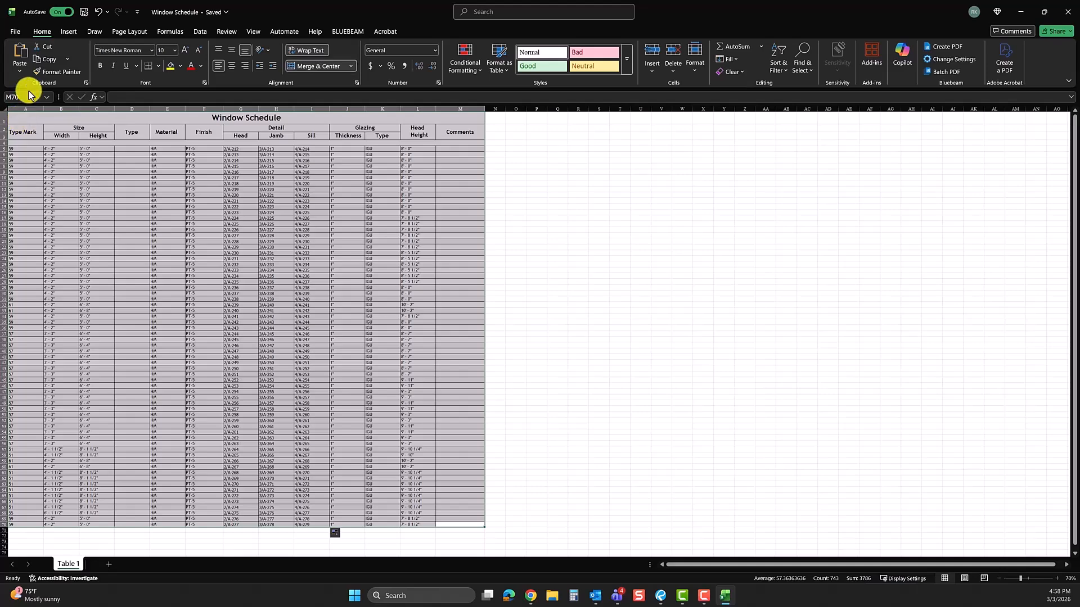
click(15, 32)
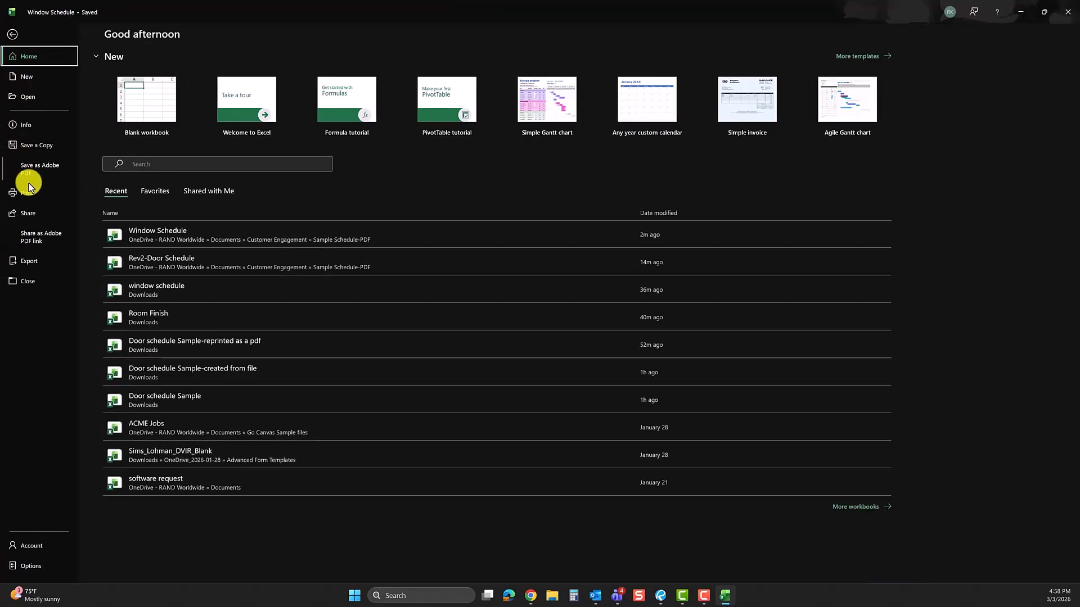
click(27, 194)
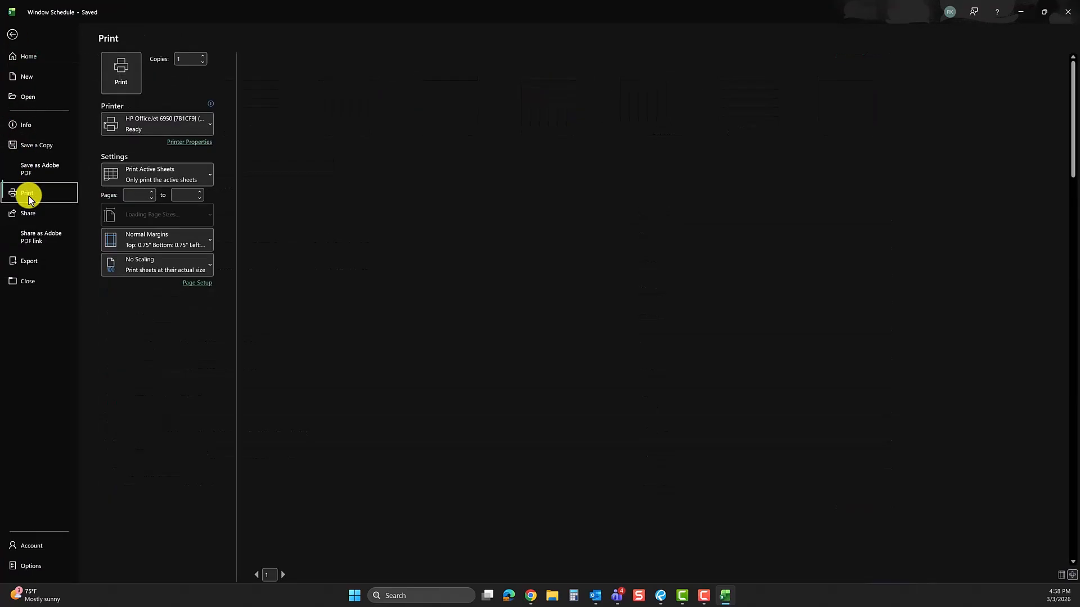
click(156, 126)
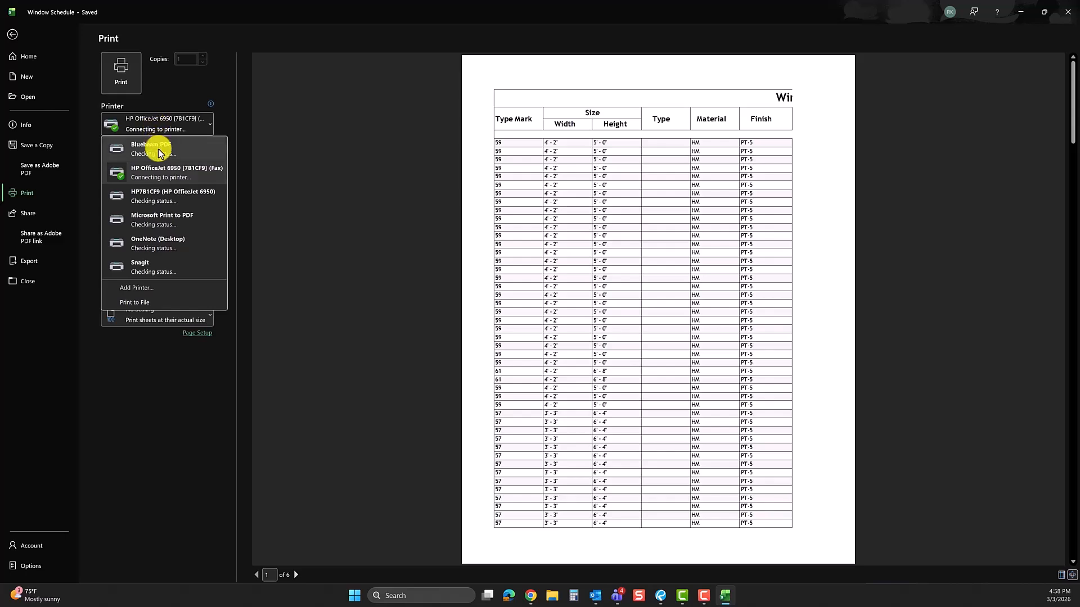
click(150, 148)
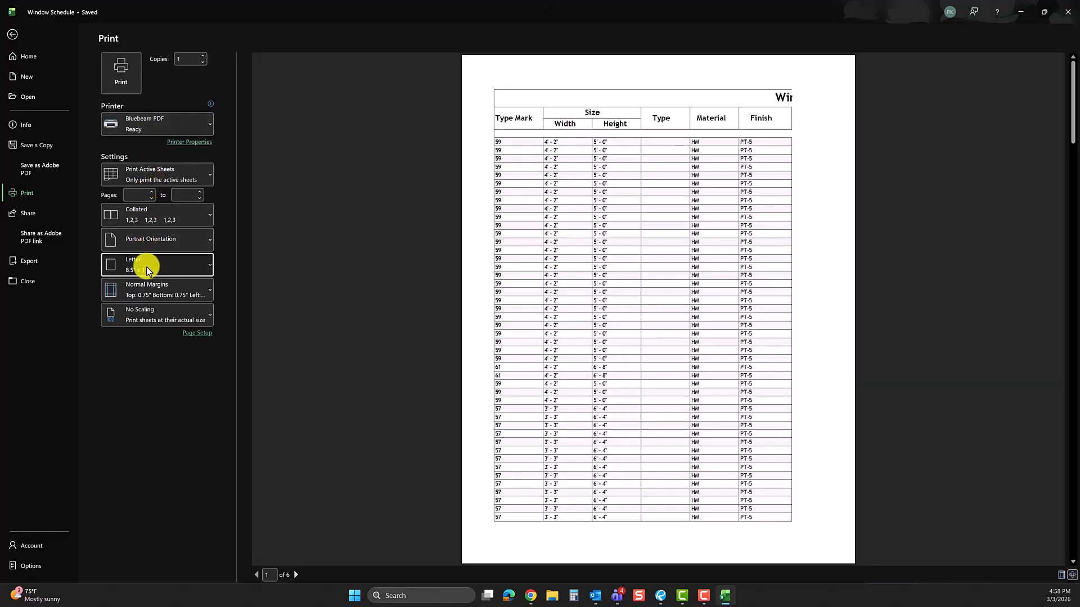
Step: Set the print paper size to Ledger 17" x 11" and the scaling to Fit Sheet on One Page
click(146, 267)
click(146, 342)
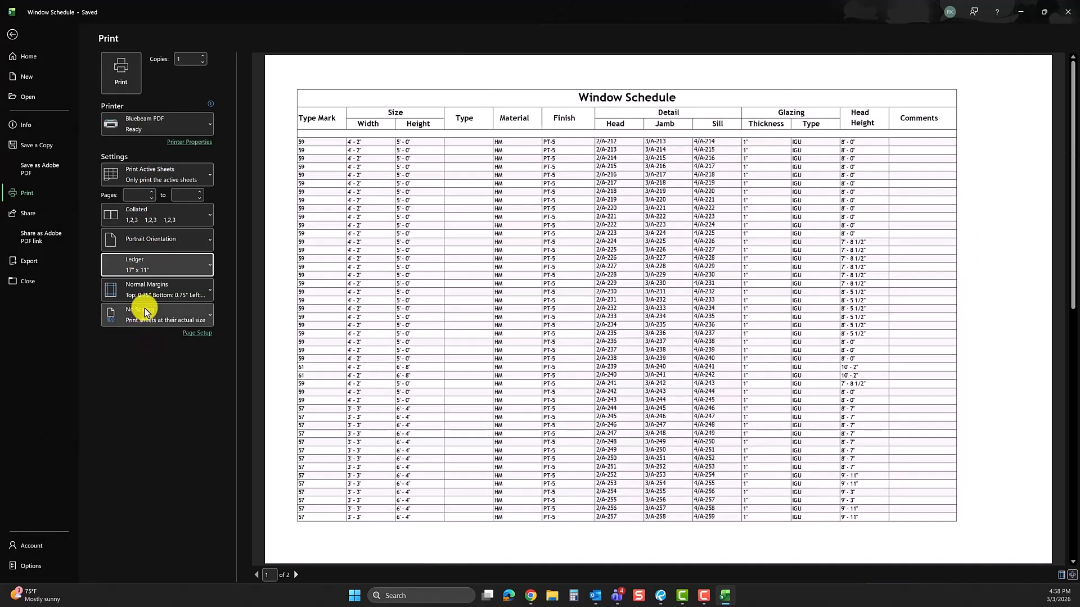
click(147, 313)
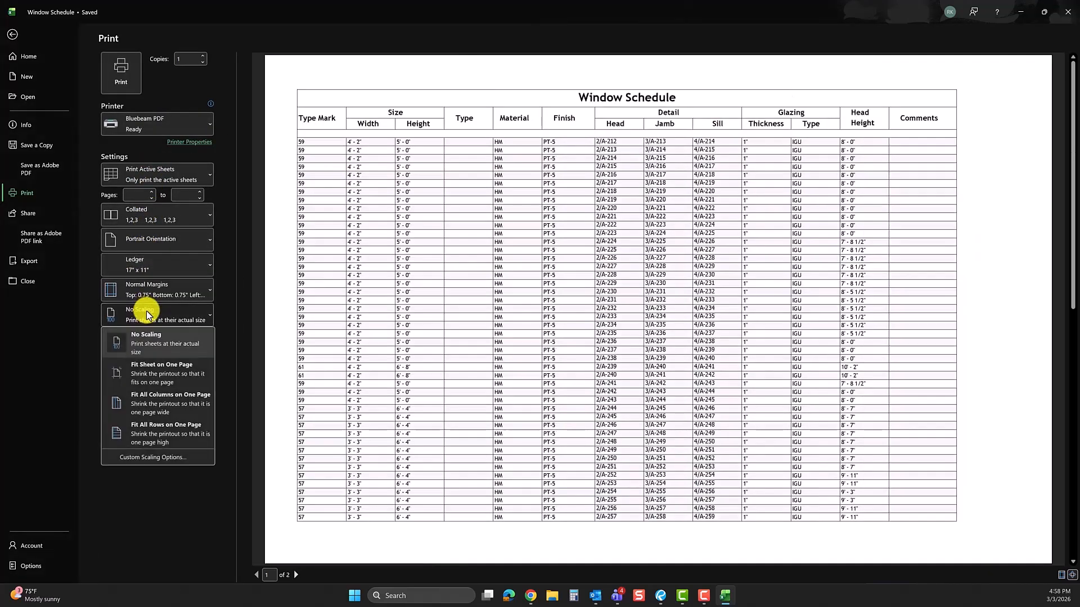
click(149, 373)
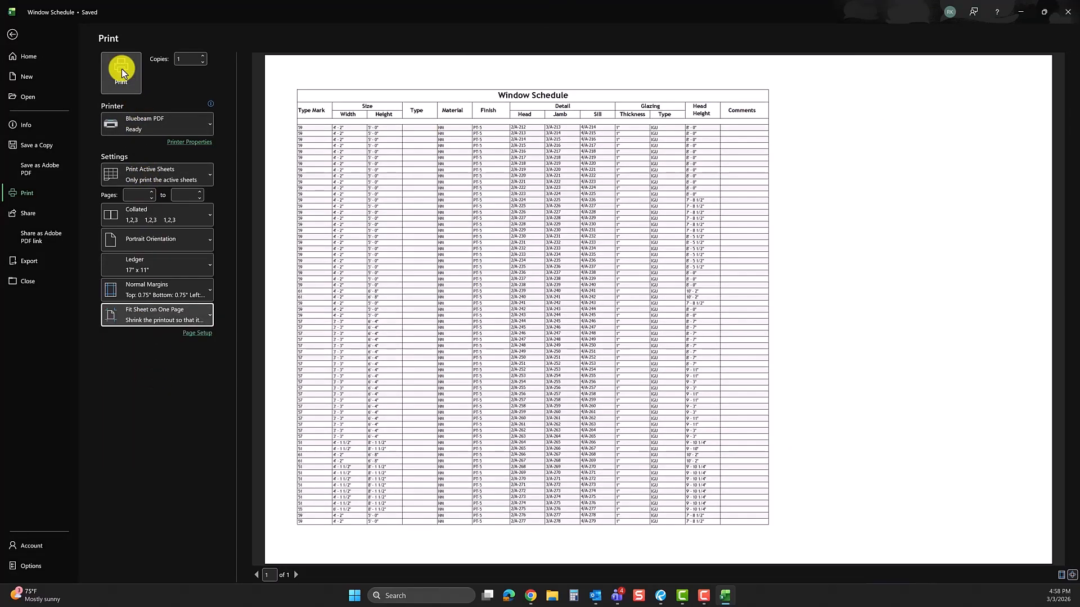
Step: Print the schedule to a PDF file named "rev 2 scehule" in the Customer Engagement folder
click(122, 69)
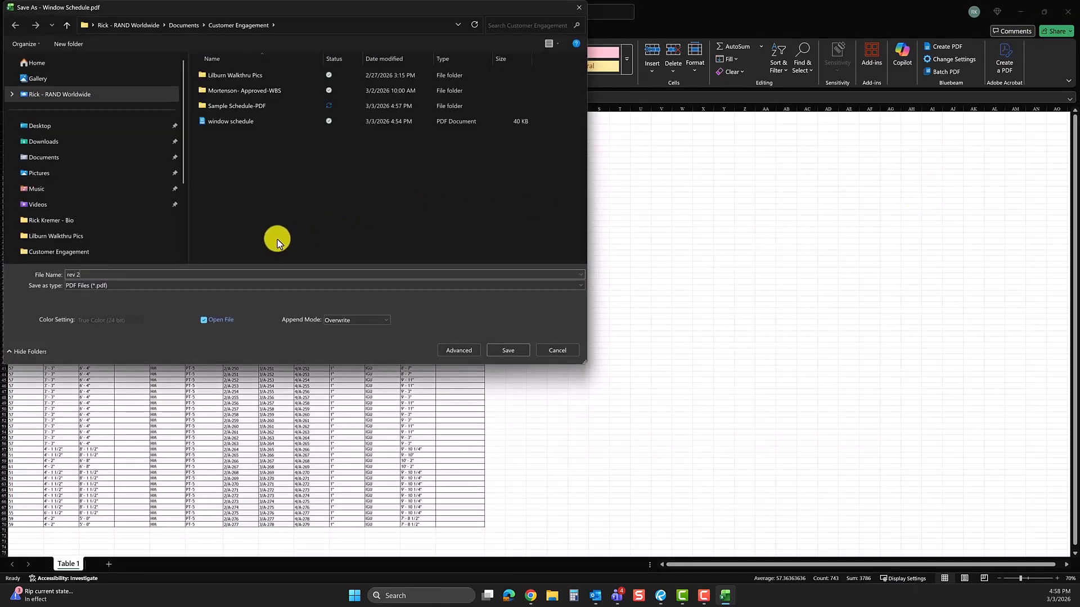
text(ehul)
key(Return)
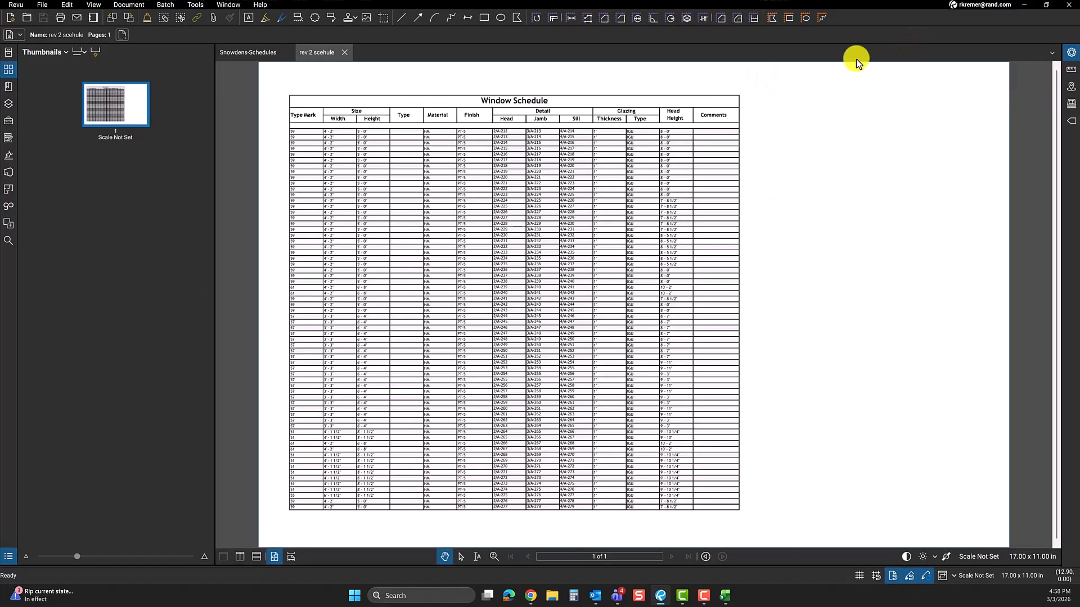
Step: Take a snapshot of the full window schedule in rev 2 scehule and paste it onto sheet A602 of Snowdens-Schedules
click(383, 18)
drag(321, 126, 290, 94)
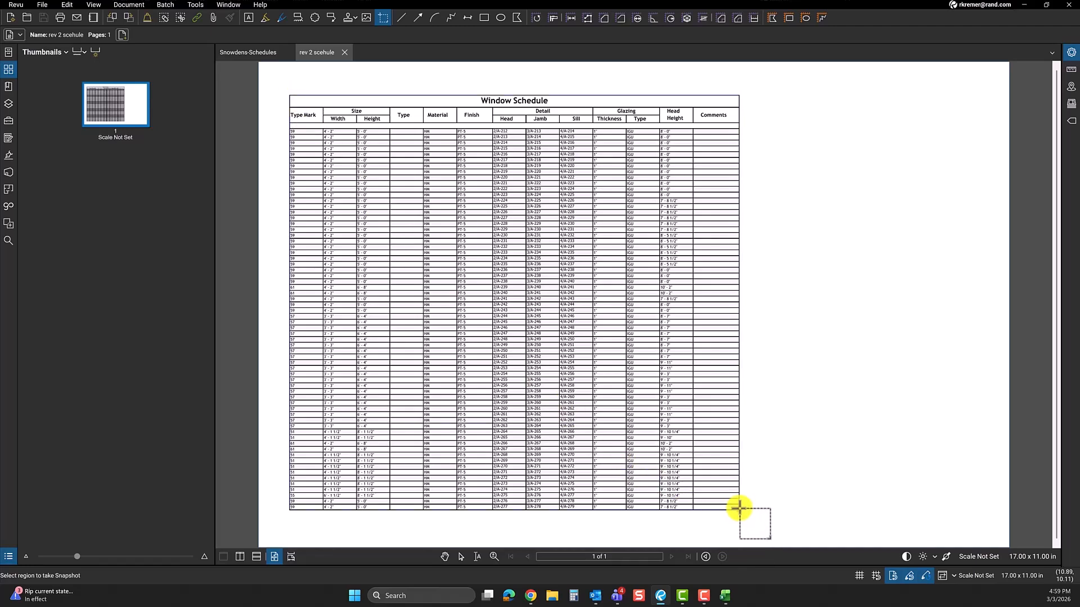
click(259, 53)
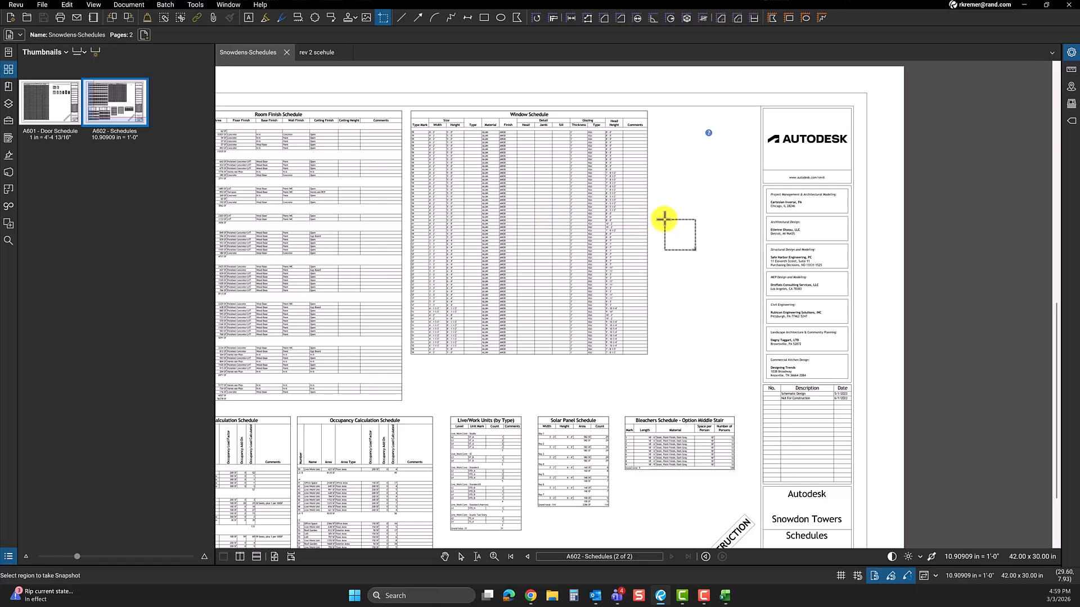
key(Escape)
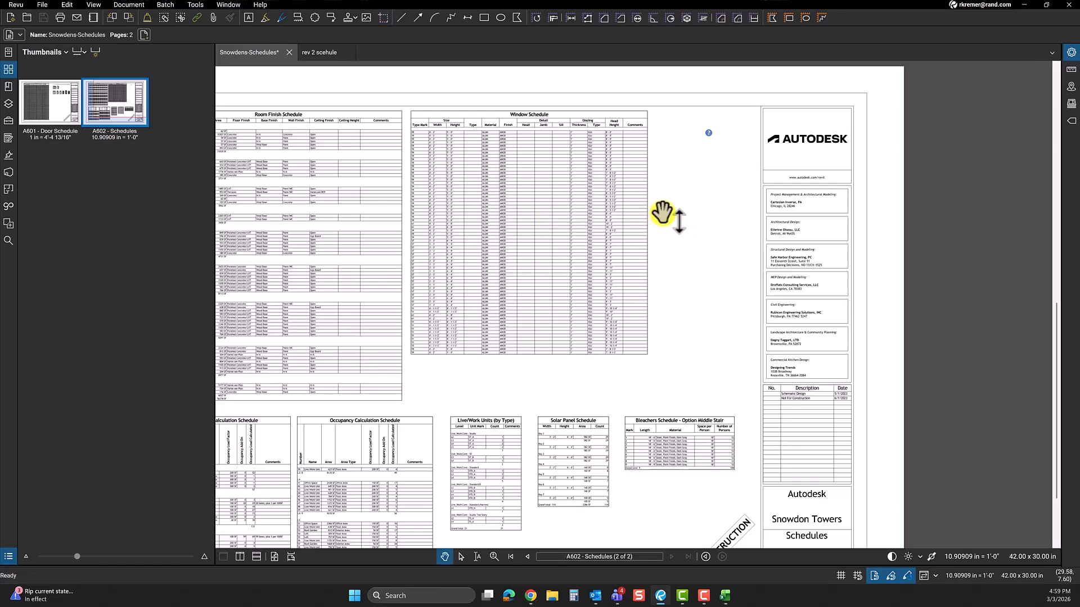
key(ctrl+v)
Step: Give the pasted schedule a white fill, align it with the original Window Schedule's upper-left corner and enlarge it to cover the original
drag(683, 201, 589, 276)
click(188, 36)
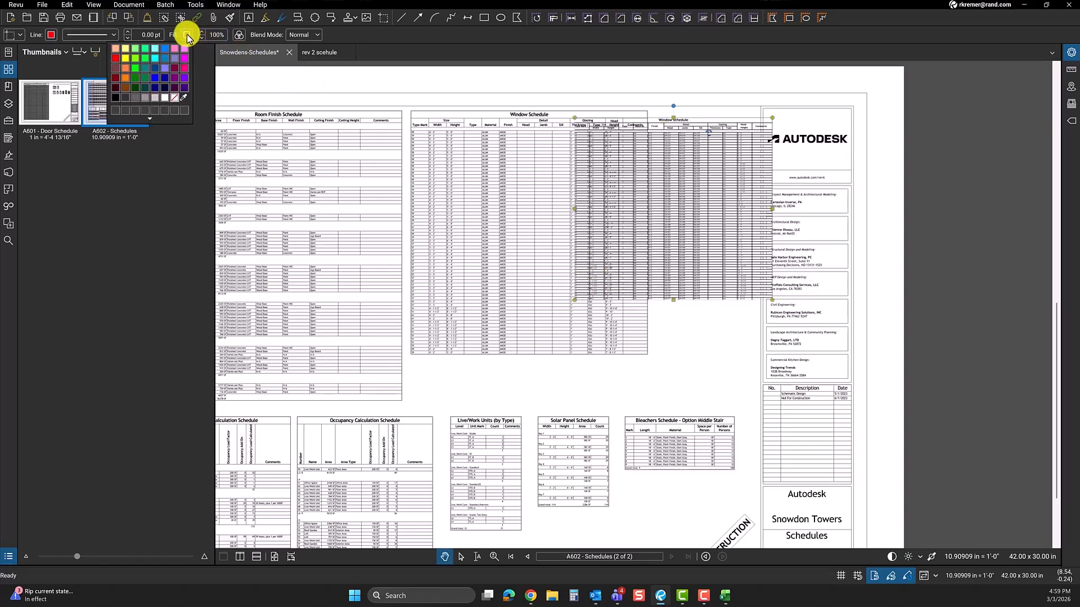
click(168, 98)
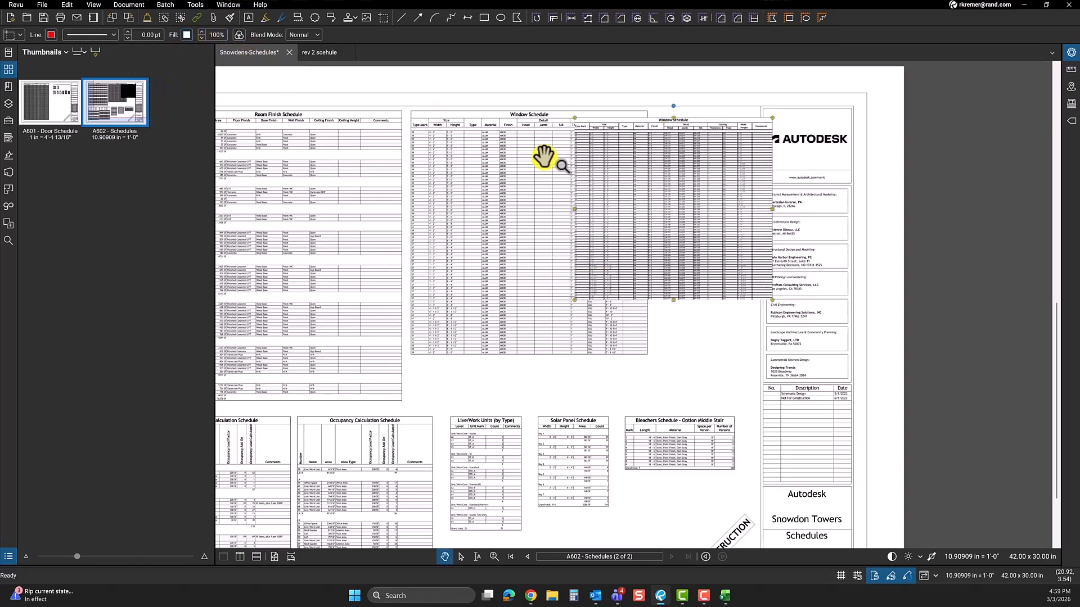
drag(613, 173, 450, 160)
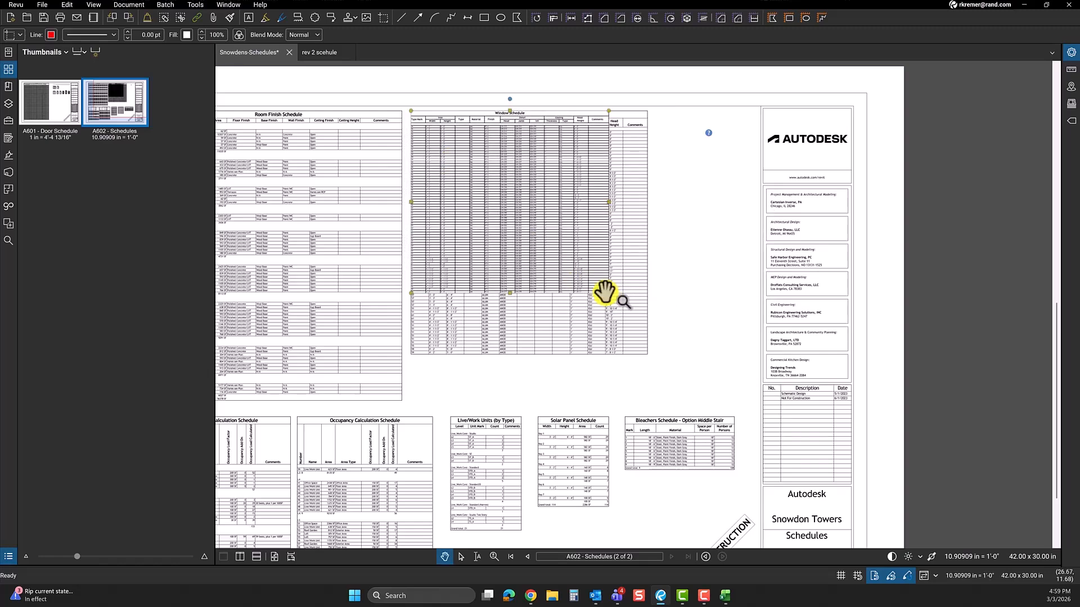
drag(605, 292, 674, 361)
key(Escape)
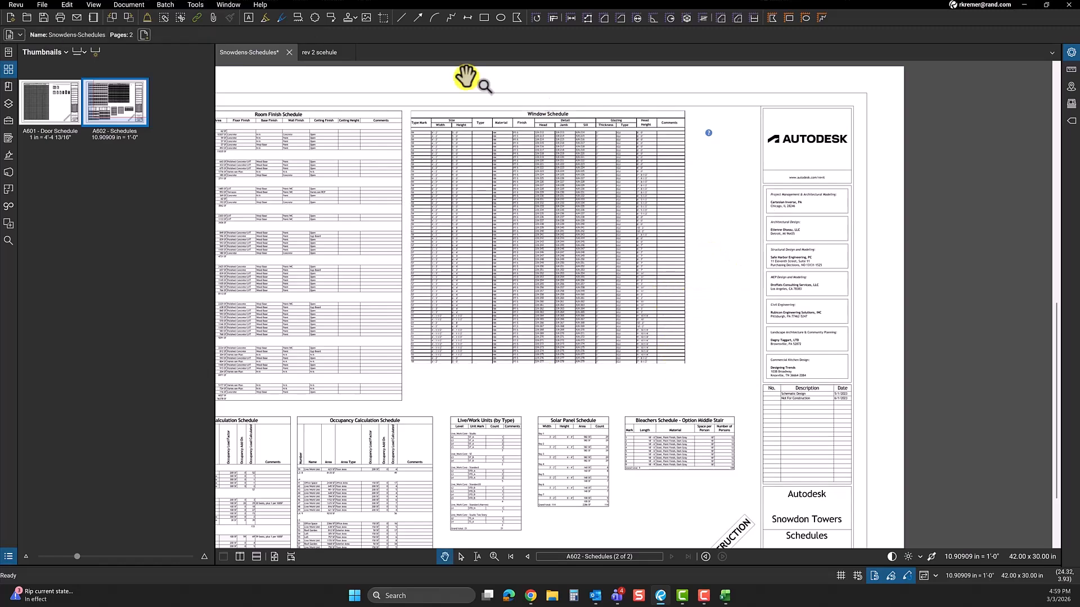
click(299, 19)
click(263, 36)
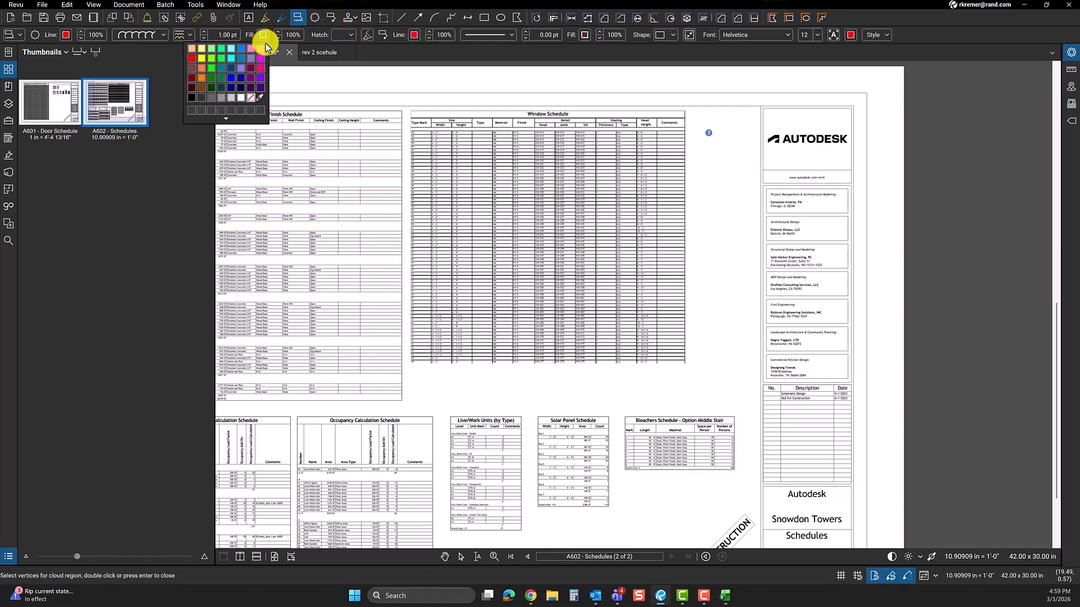
click(201, 48)
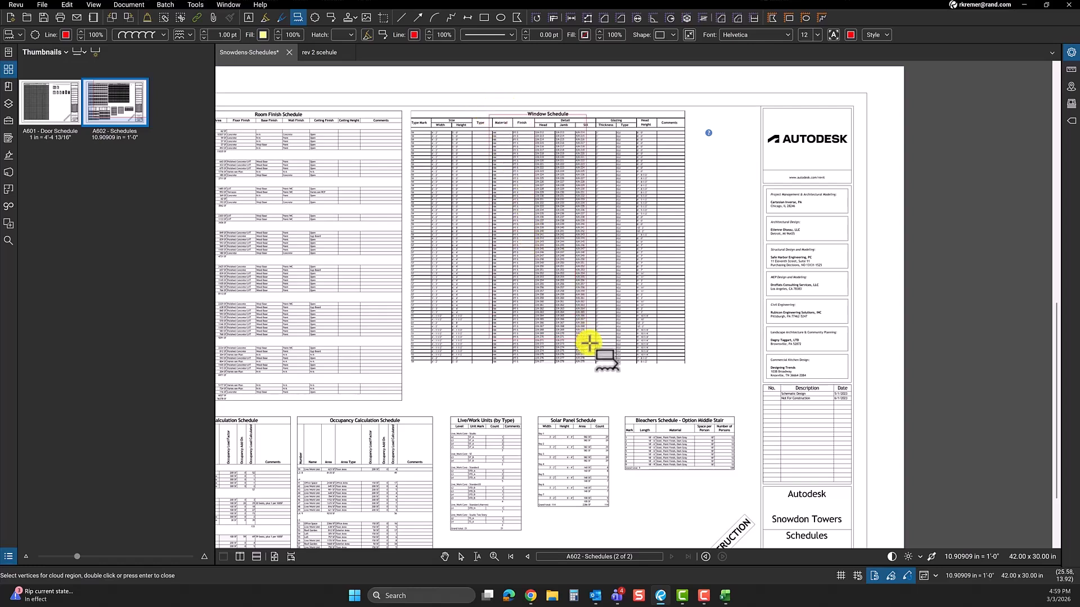
double_click(595, 371)
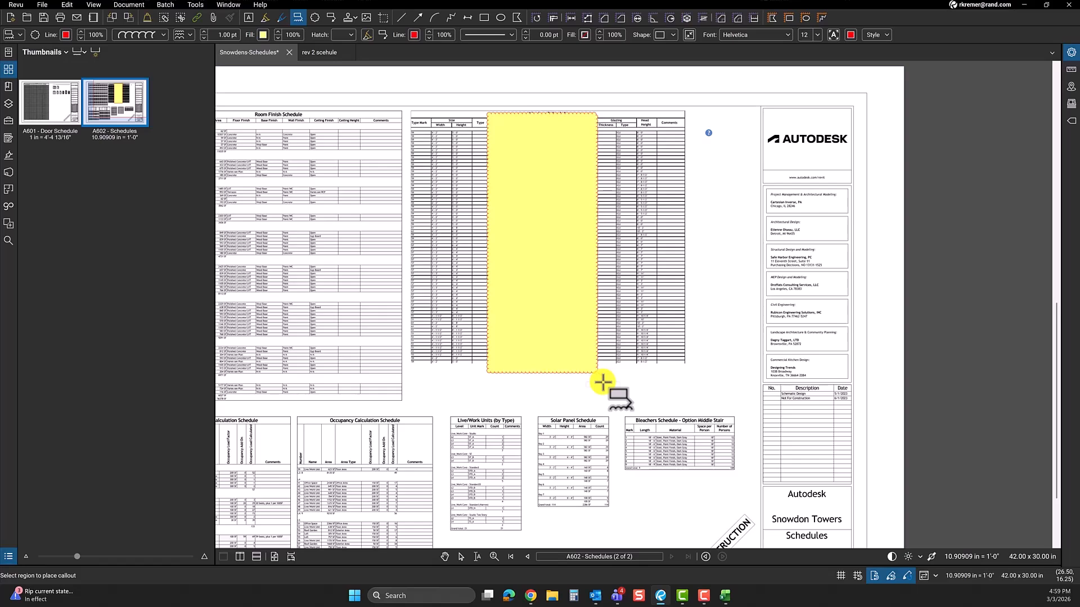
key(Escape)
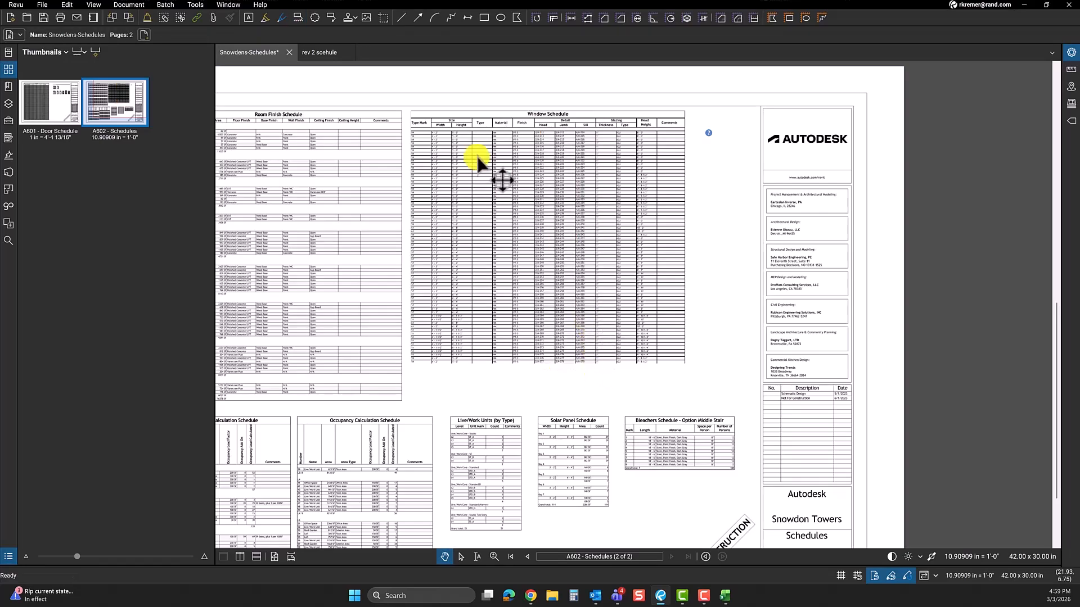
Step: Draw a yellow-filled highlight cloud over the Window Schedule's Type through Sill columns, with a callout below reading "see revised scdule"
click(298, 18)
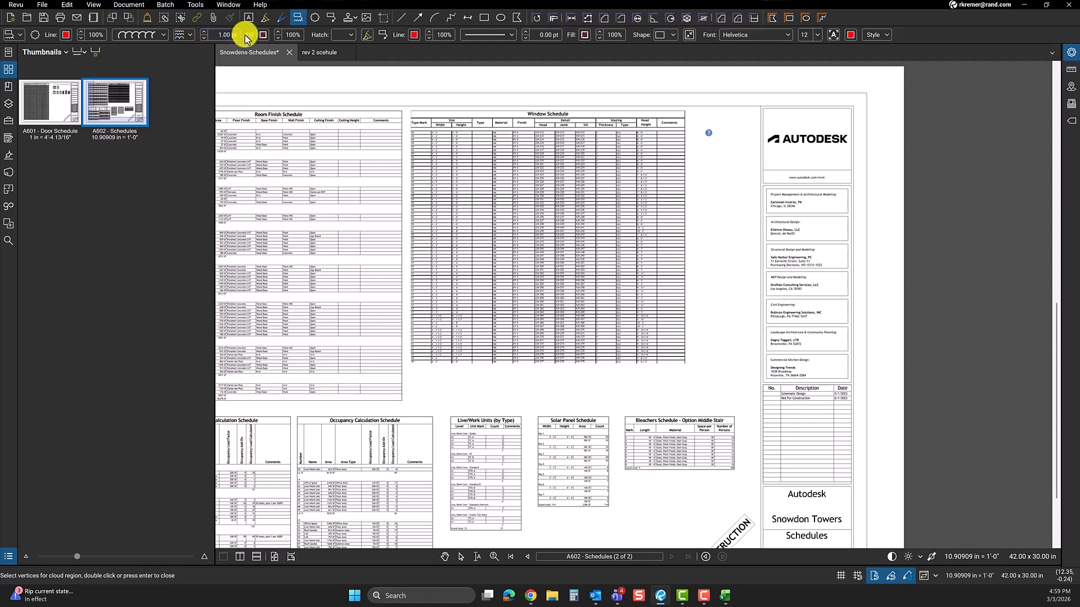
click(263, 34)
click(201, 58)
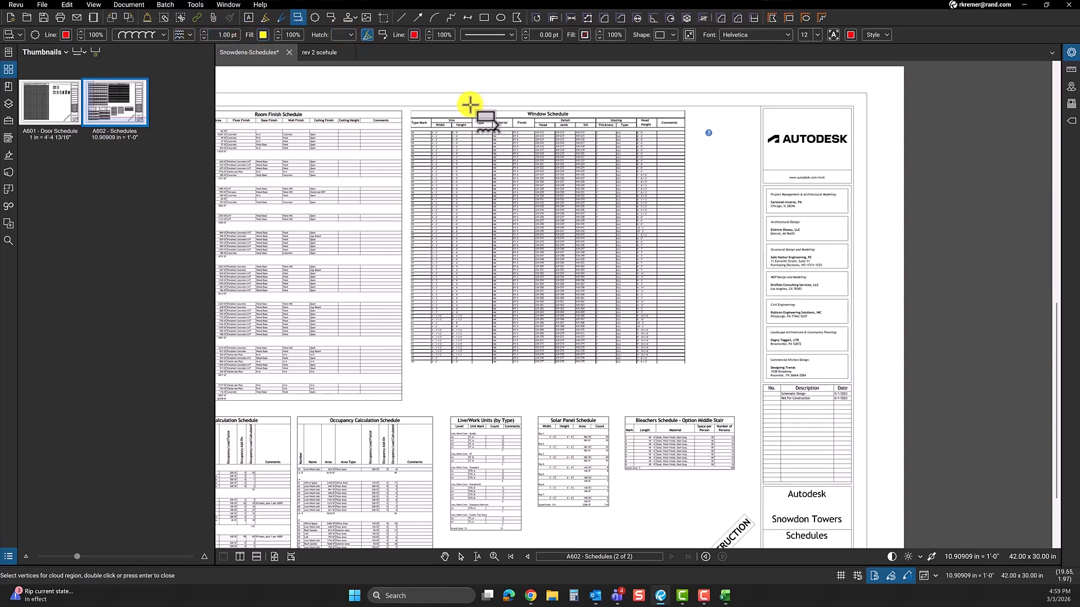
drag(470, 113, 598, 371)
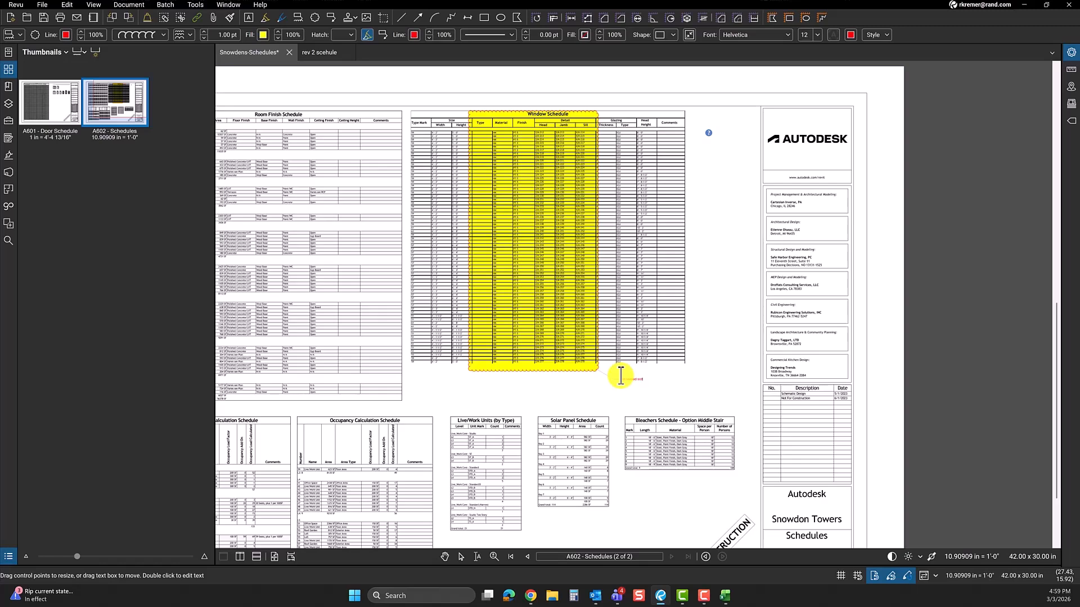
click(630, 394)
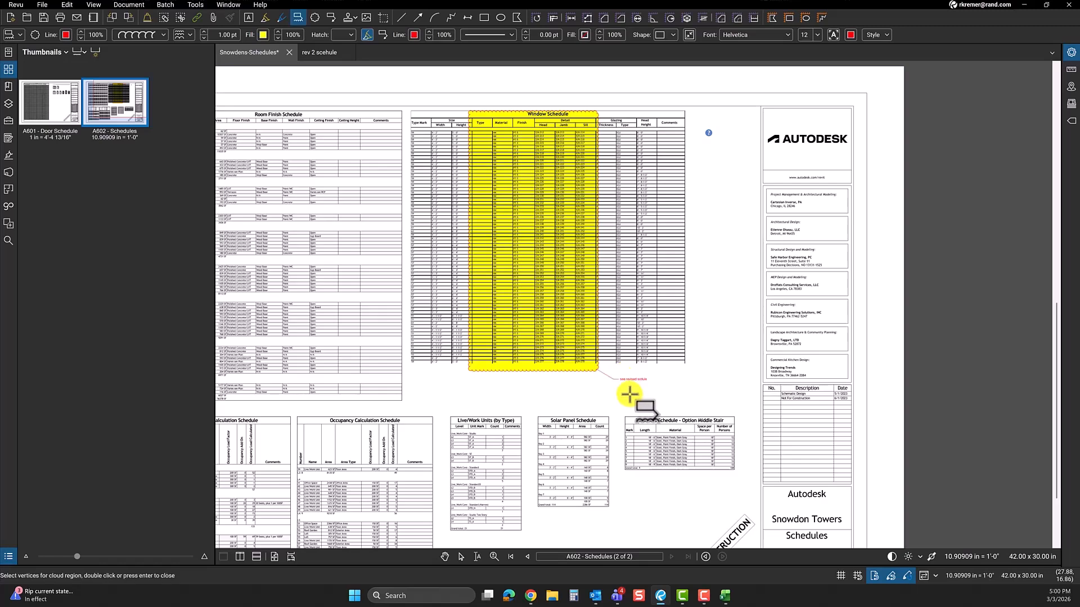
key(Escape)
scroll(561, 358, up, 3)
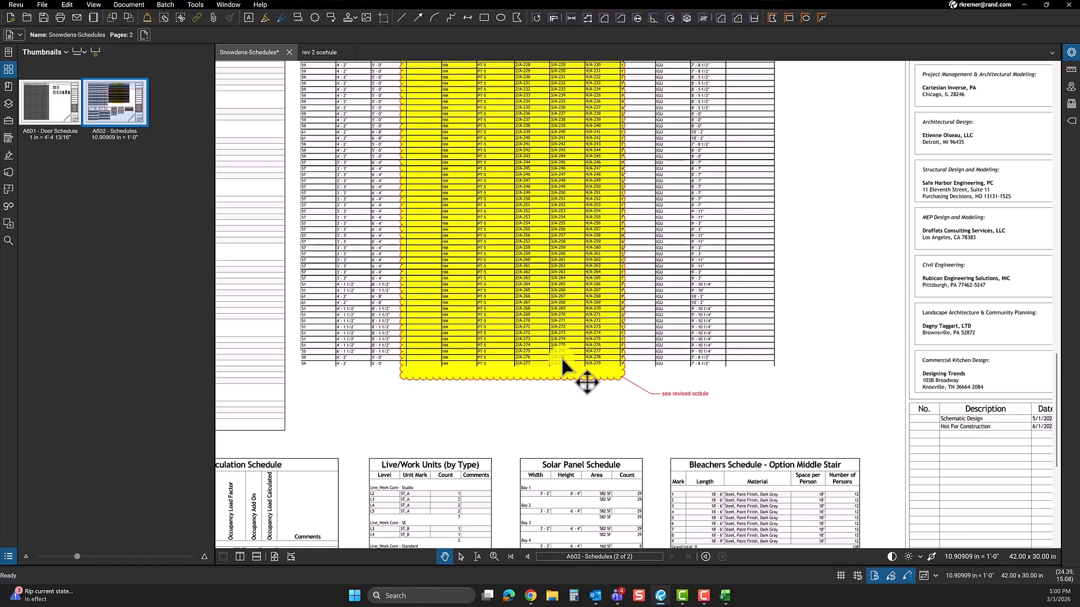